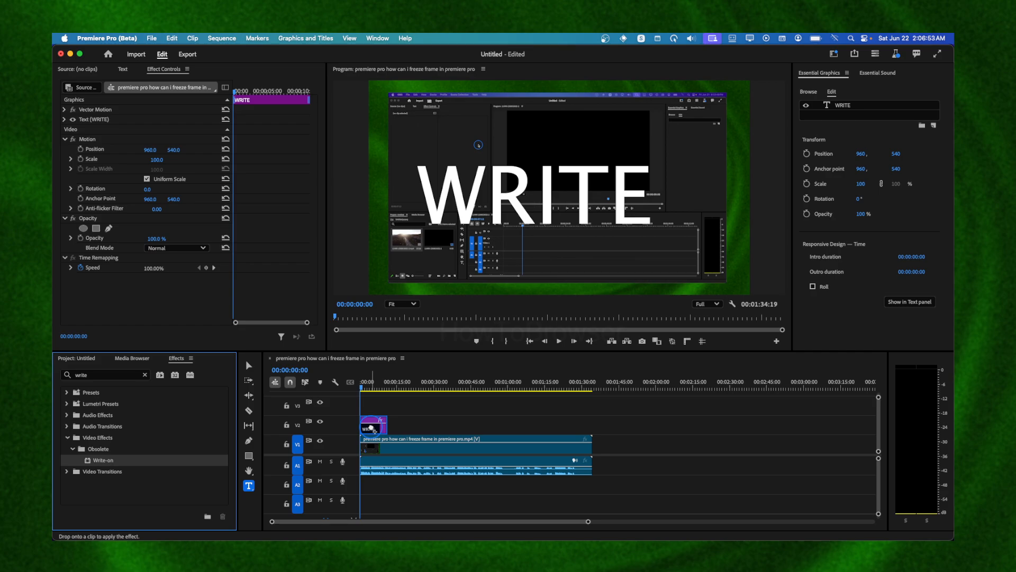
Apply the Write-on effect to the WRITE text clip and set its brush color to red (FF0000)
drag(372, 428, 372, 429)
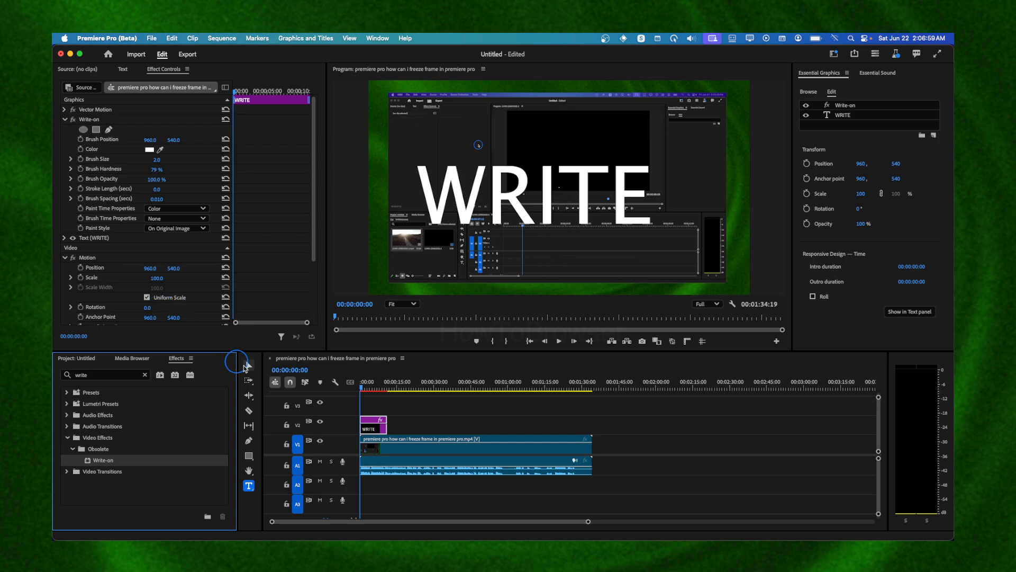
click(374, 393)
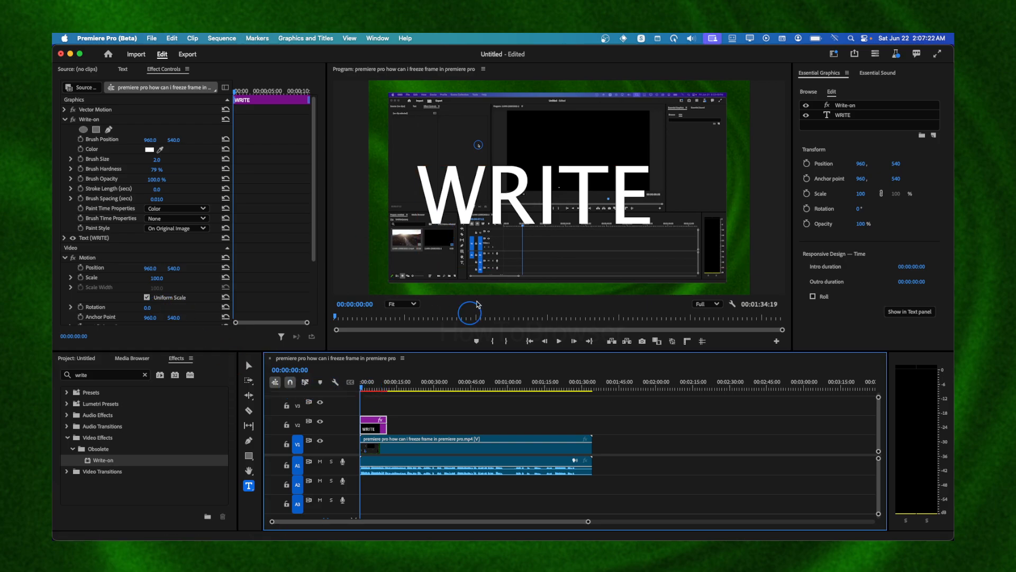
click(150, 149)
drag(422, 227, 507, 345)
click(599, 369)
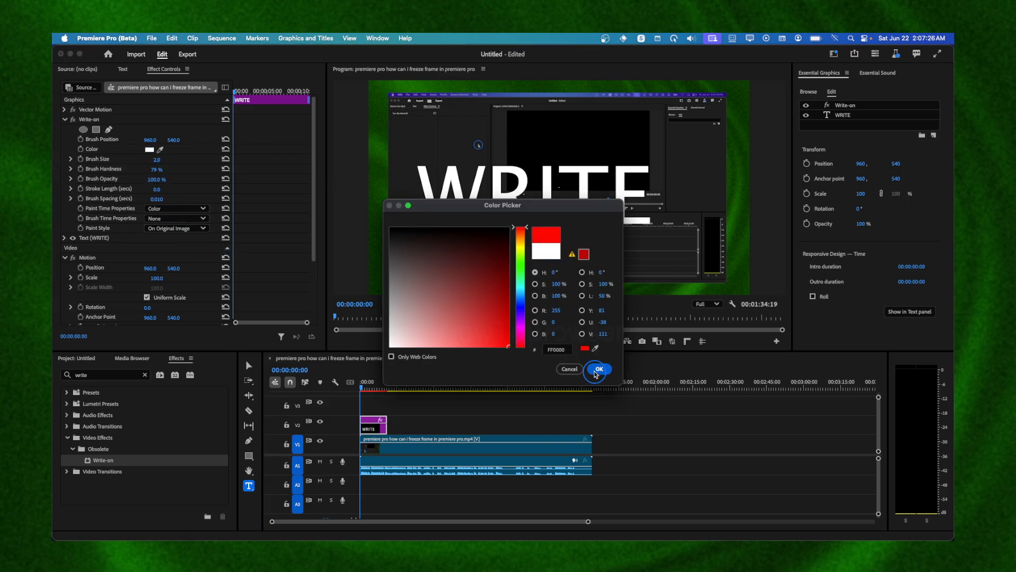
Set the Write-on effect's stroke length to 5 seconds and its brush spacing to 0.001 seconds
click(167, 190)
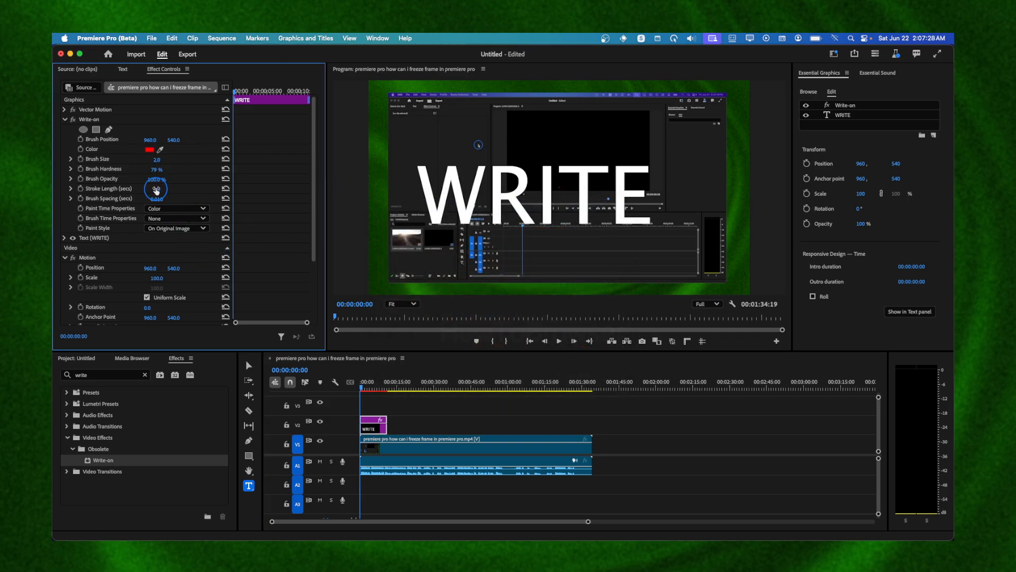
text(3)
click(156, 198)
key(Return)
click(157, 199)
text(00)
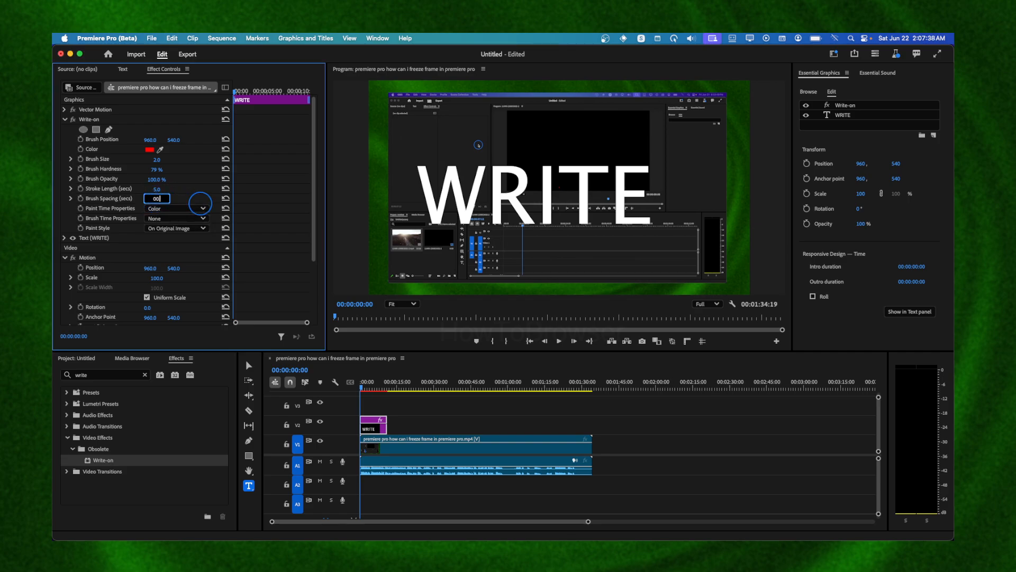
text(.1)
key(Return)
key(Return)
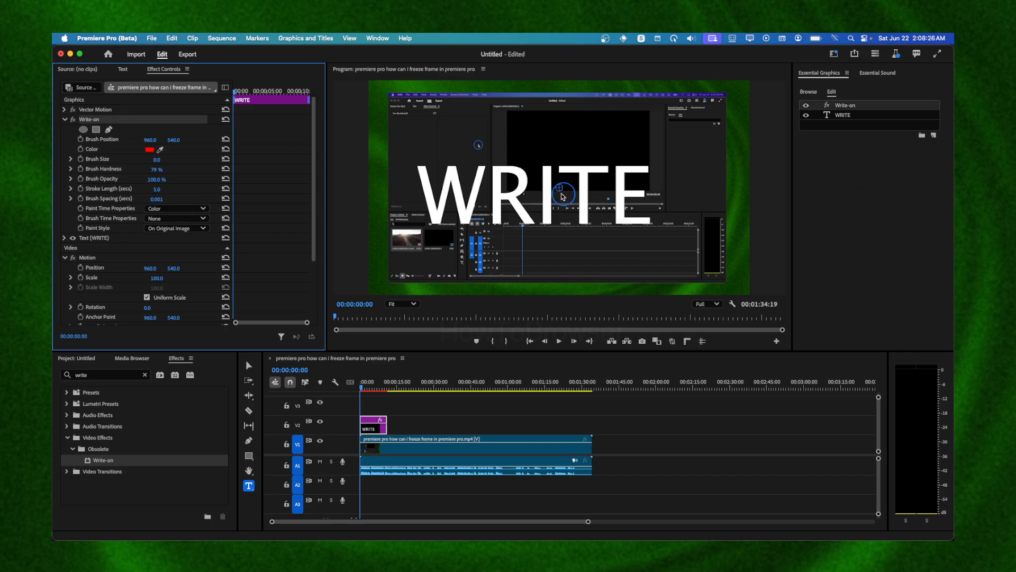
Move the Write-on brush point to the upper start of the letter W, at about 270, 441
click(561, 192)
mouse_move(561, 192)
mouse_down()
mouse_move(430, 177)
mouse_move(418, 162)
mouse_move(423, 171)
mouse_up()
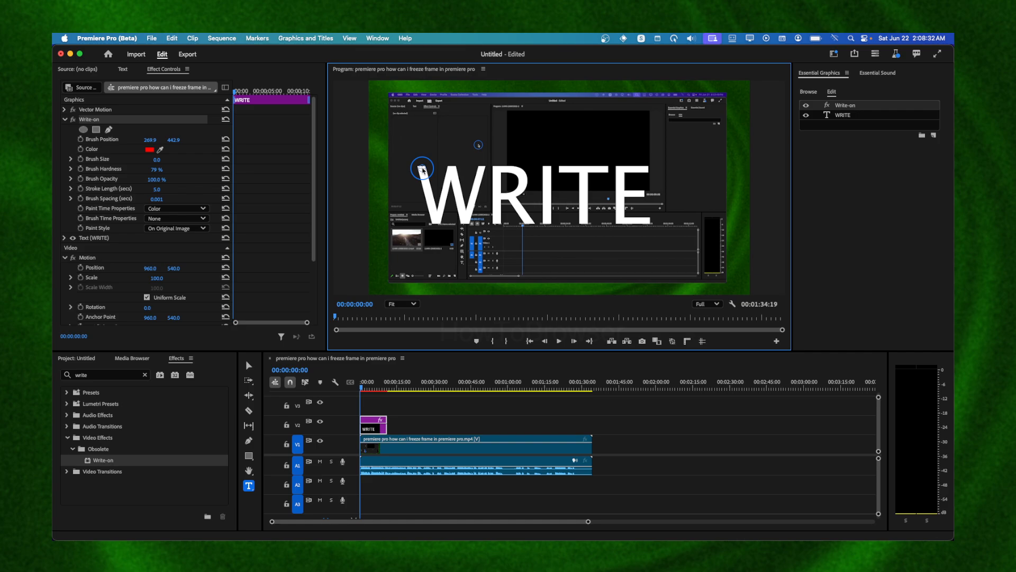
Select the WRITE text and set its font to American Typewriter Condensed Light
double_click(473, 189)
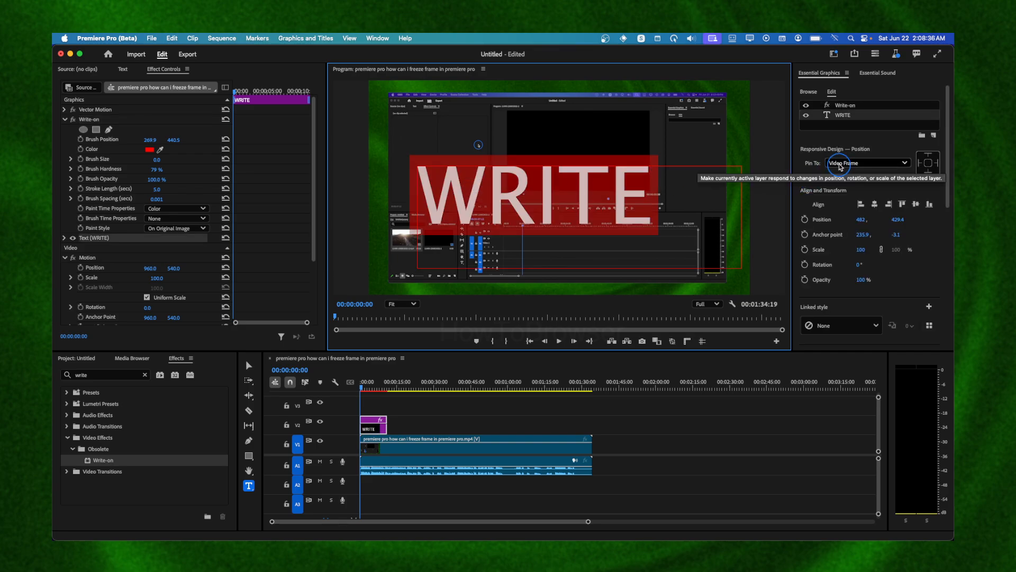
scroll(838, 196, down, 5)
click(834, 244)
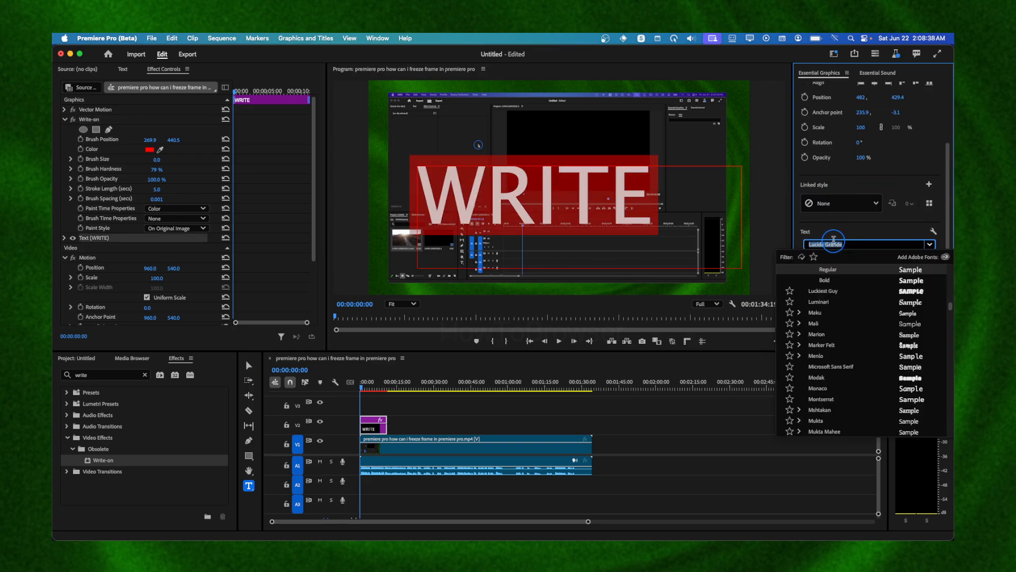
text(write)
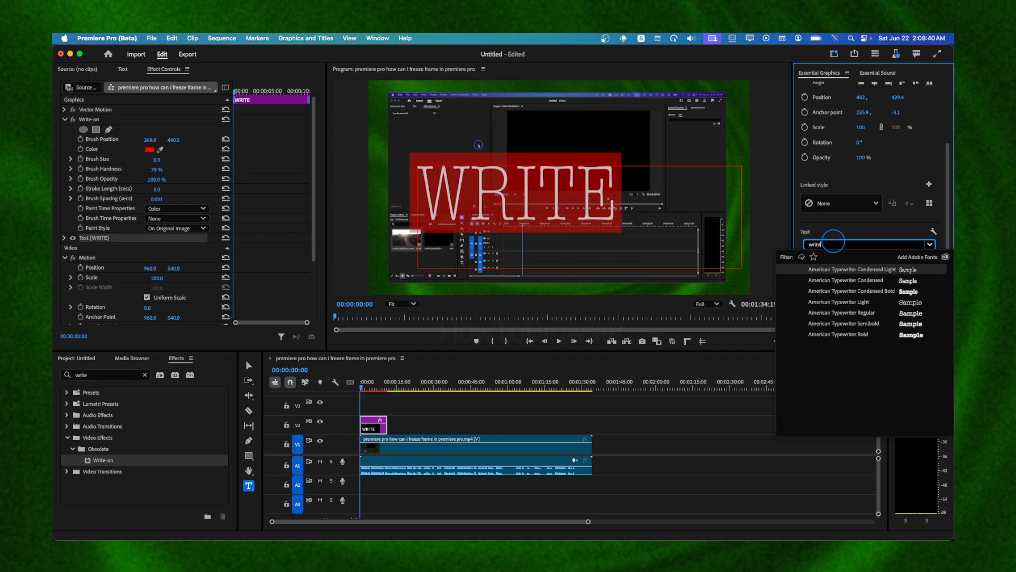
click(848, 270)
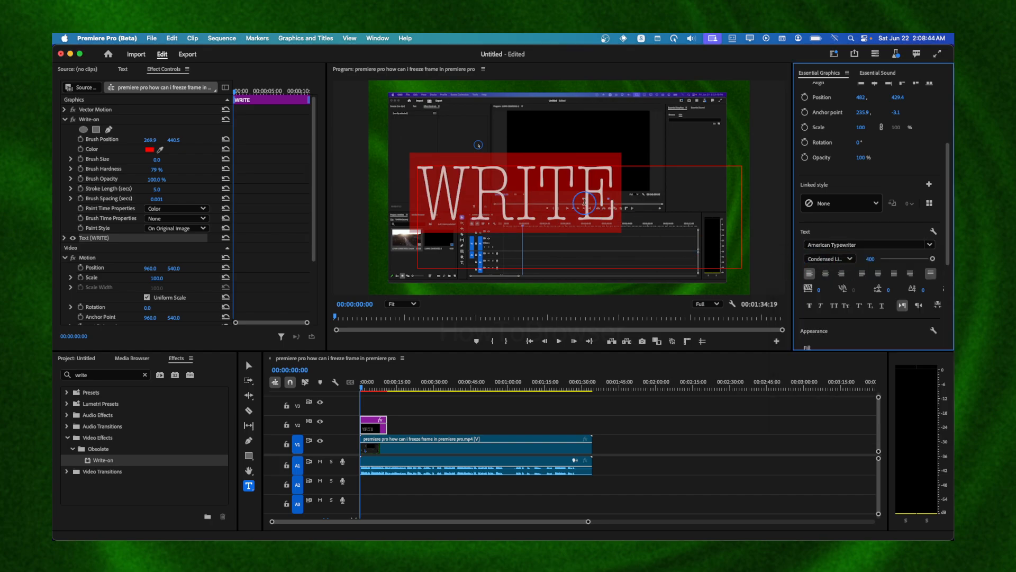
Change the font of the selected WRITE text to DecoType Naskh
click(838, 245)
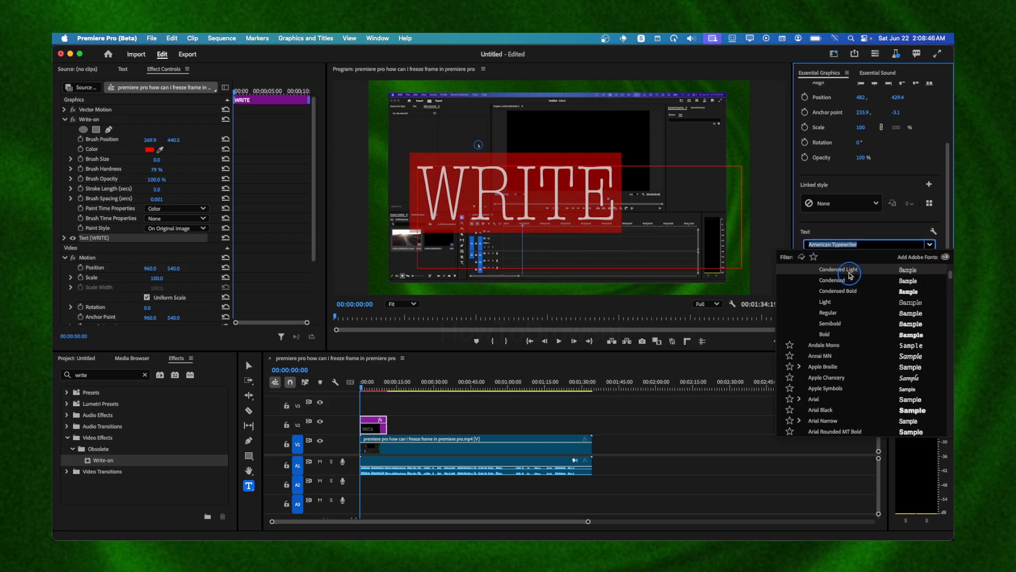
text(type)
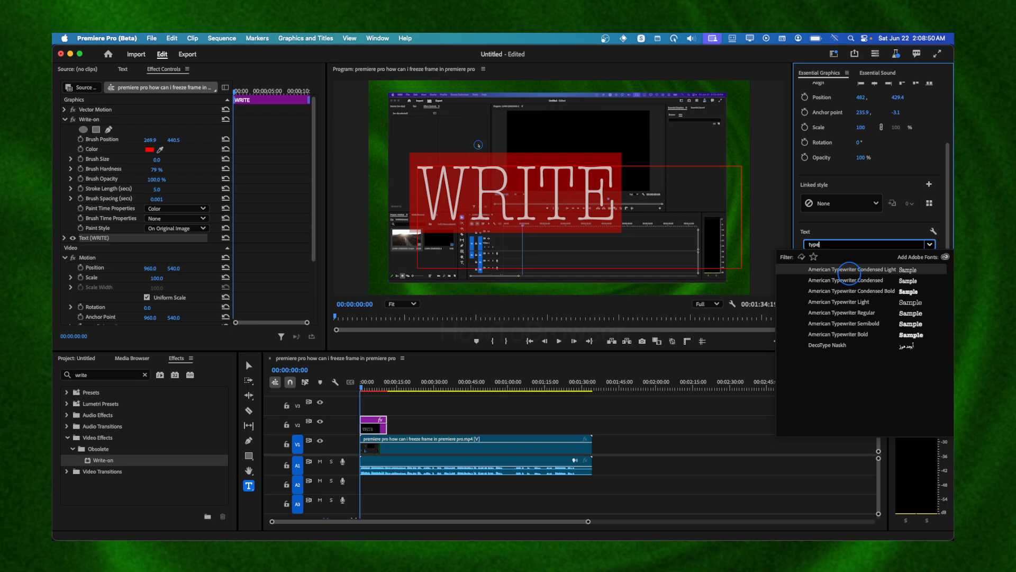
click(849, 346)
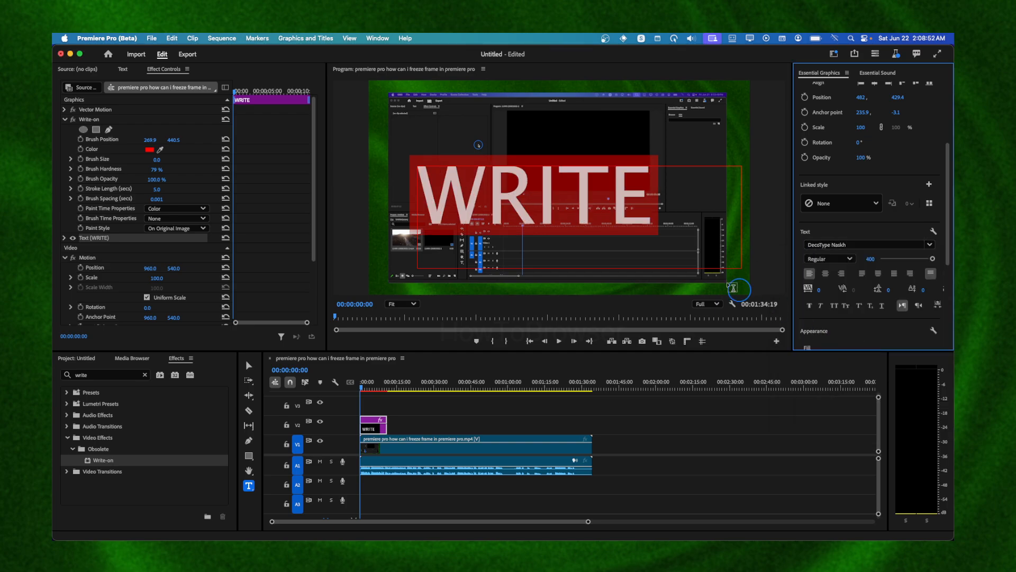
Try American Typewriter Bold as the font of the WRITE text and undo the change
click(850, 244)
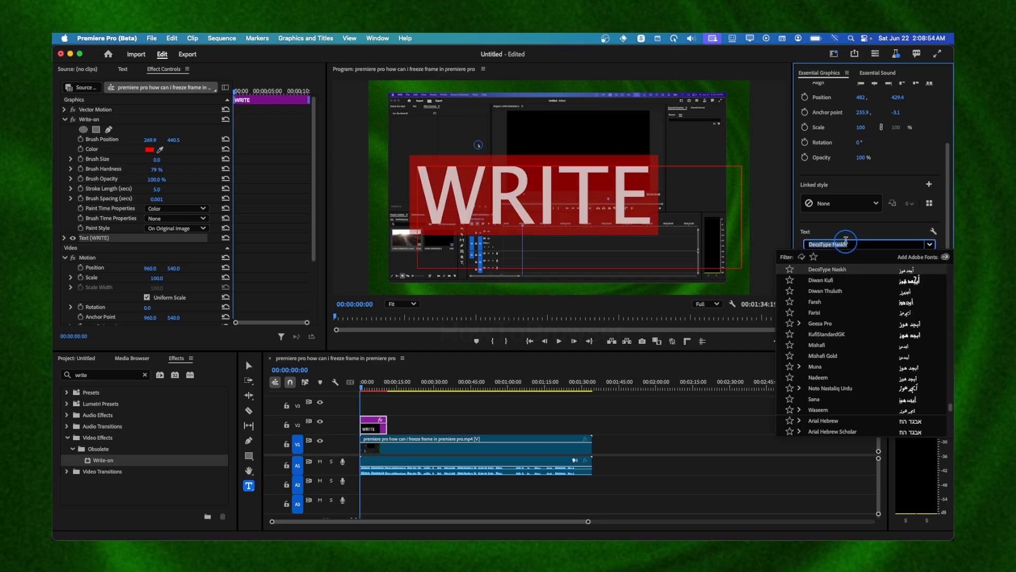
text(write)
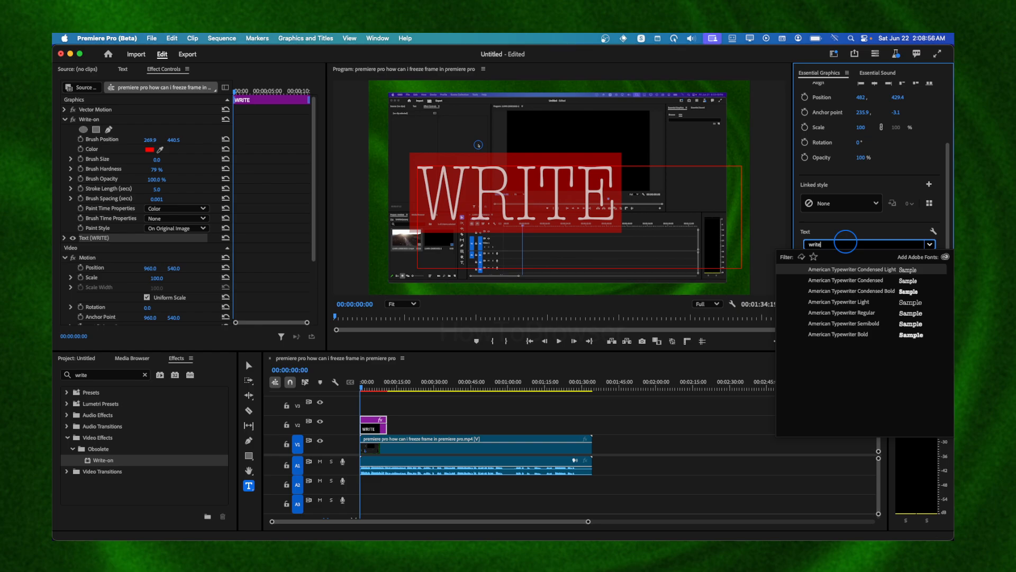
click(858, 334)
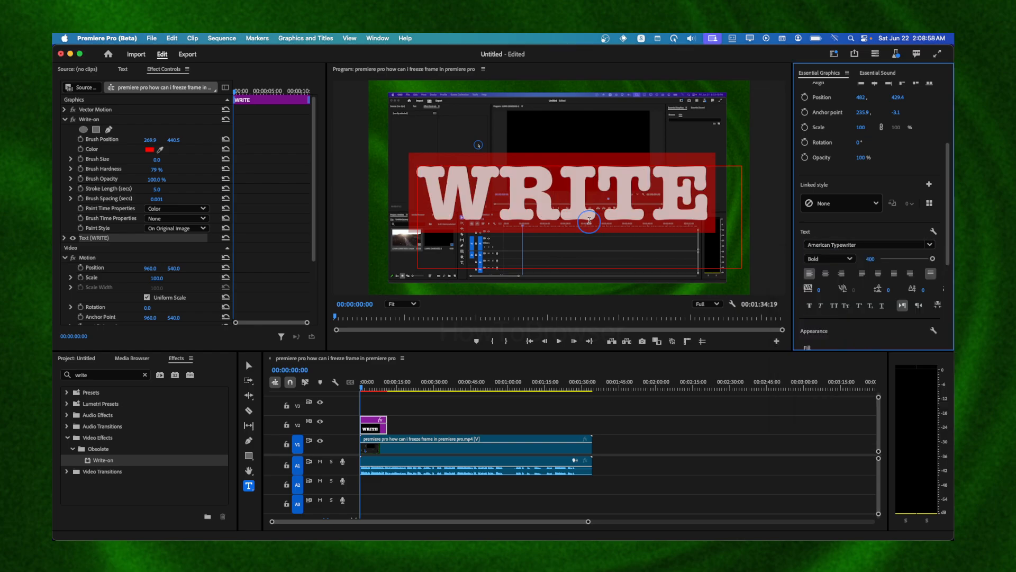
click(589, 210)
key(super+z)
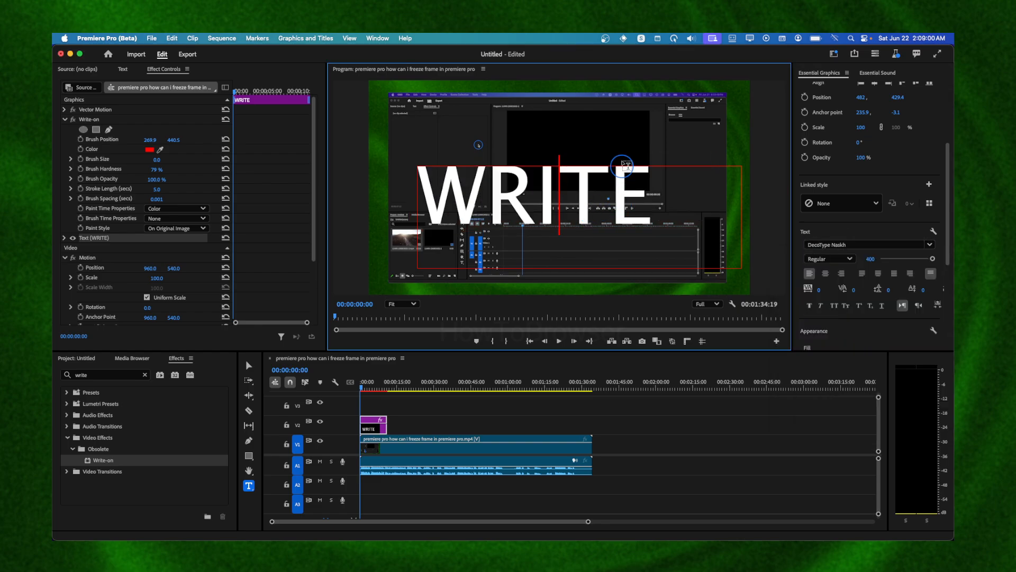
Try to set the font of the WRITE text to American Typewriter Light
click(818, 244)
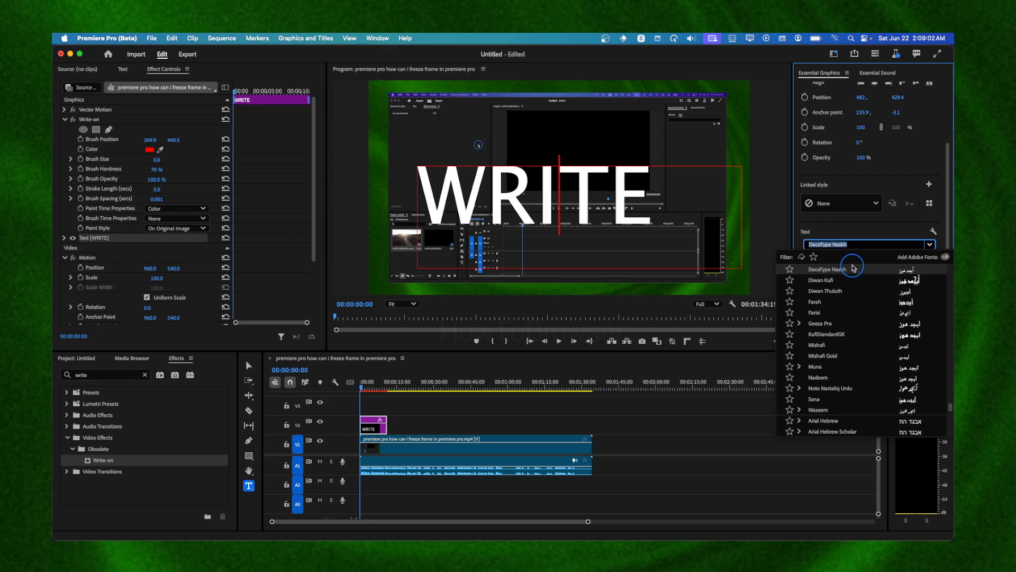
text(wr)
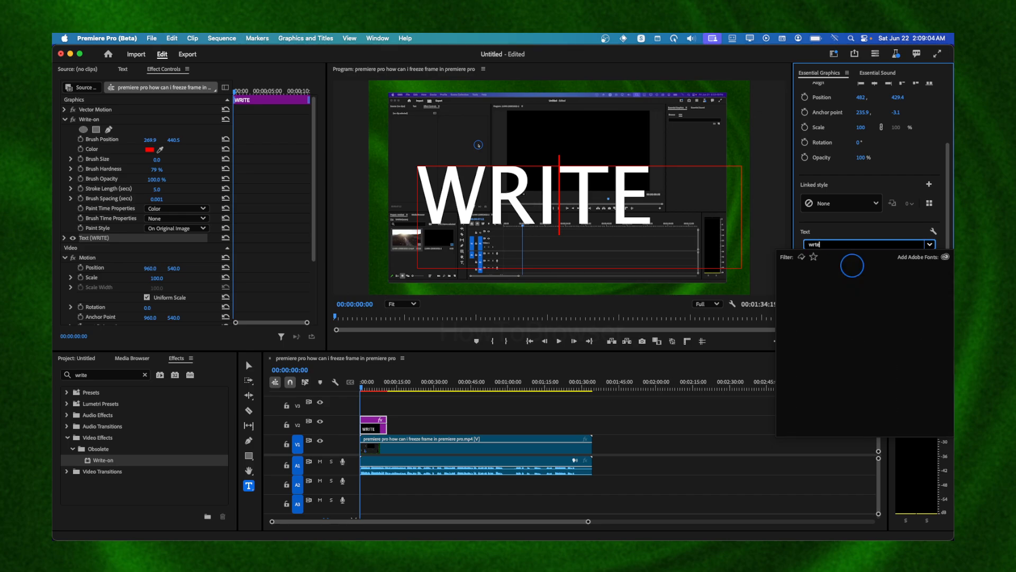
text(ite)
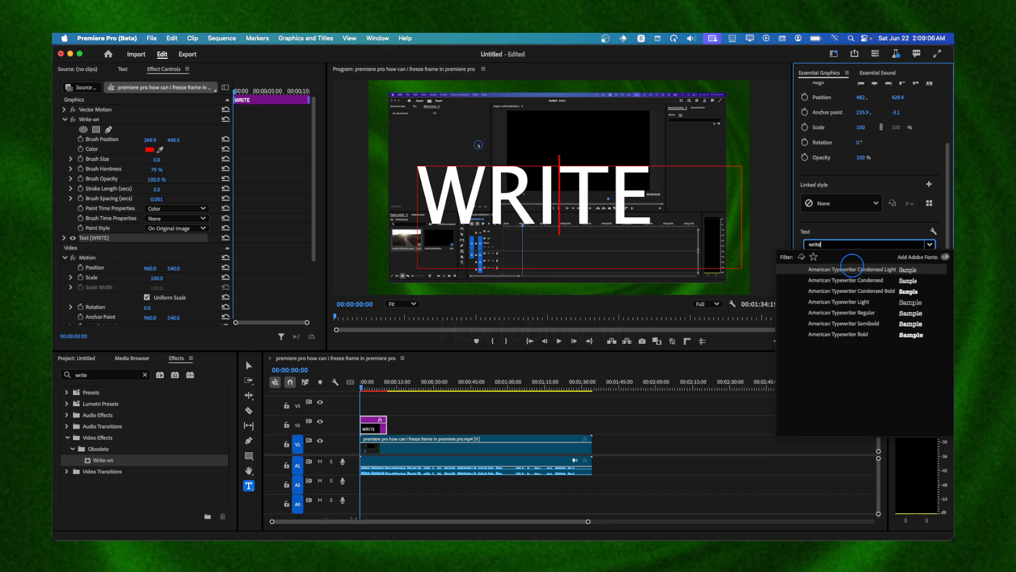
click(880, 296)
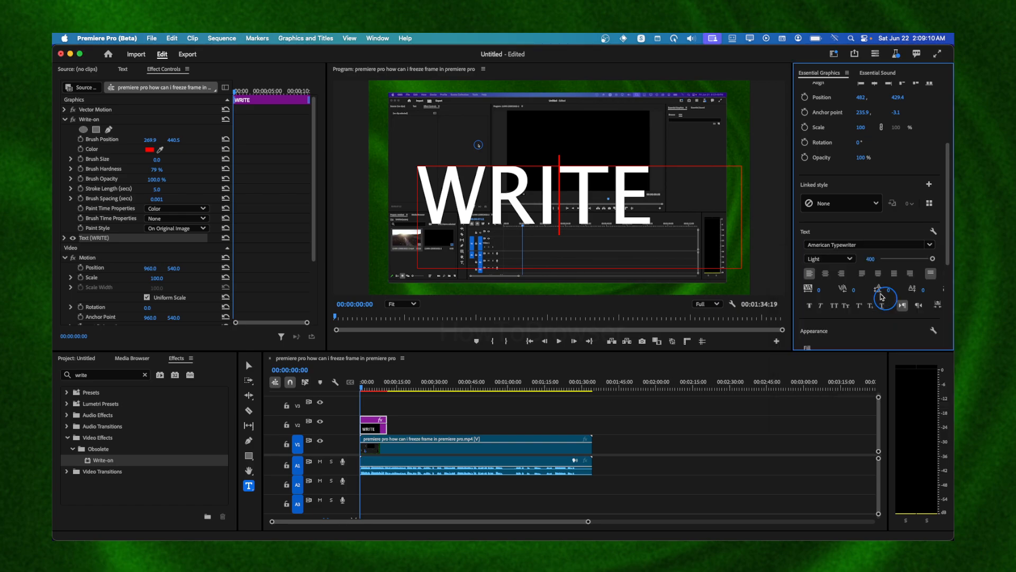
click(603, 209)
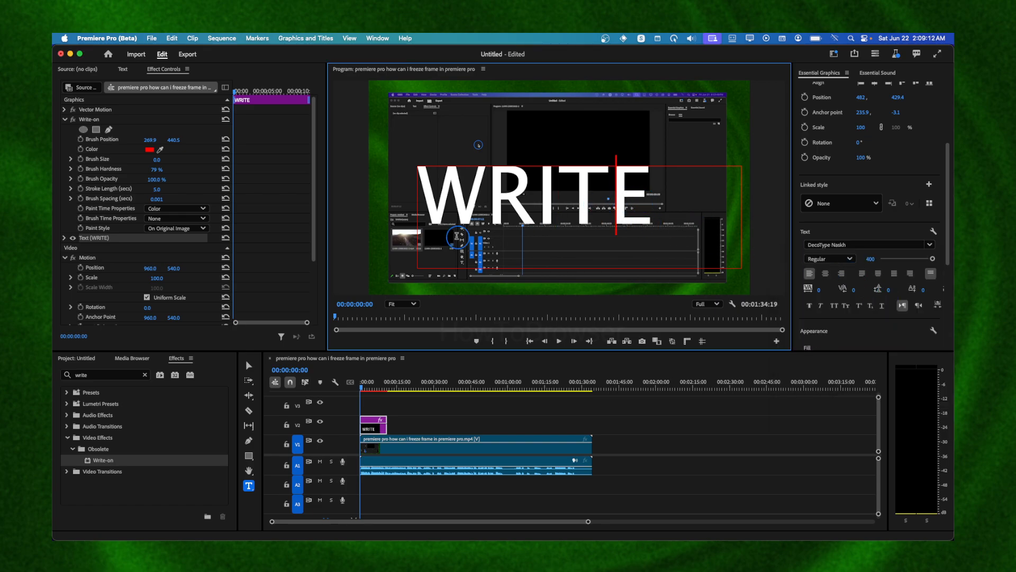
Select the Write-on effect and, at 00:00:00:13, keyframe the brush partway down the W's first stroke at about 310, 647
click(89, 120)
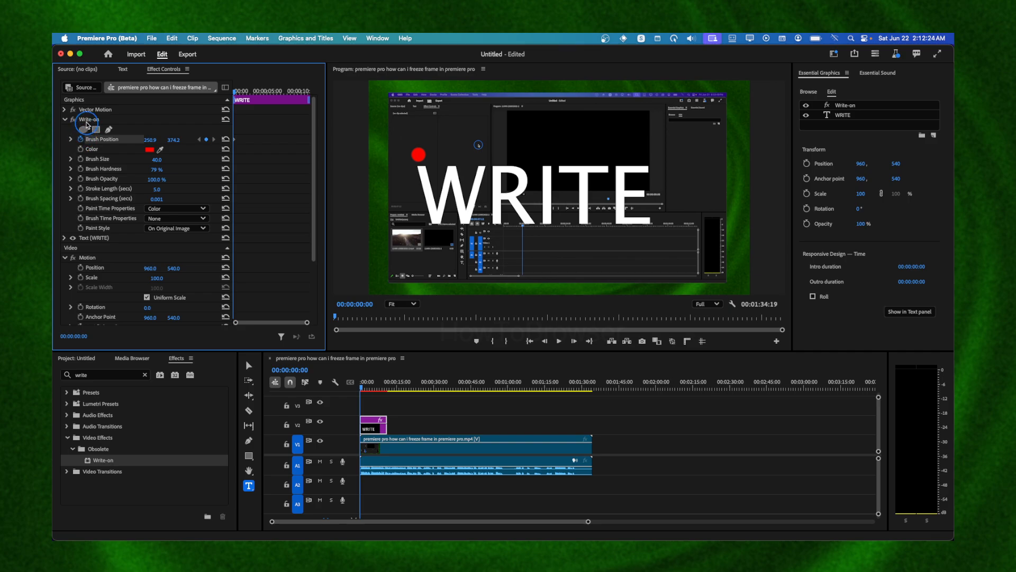
click(88, 121)
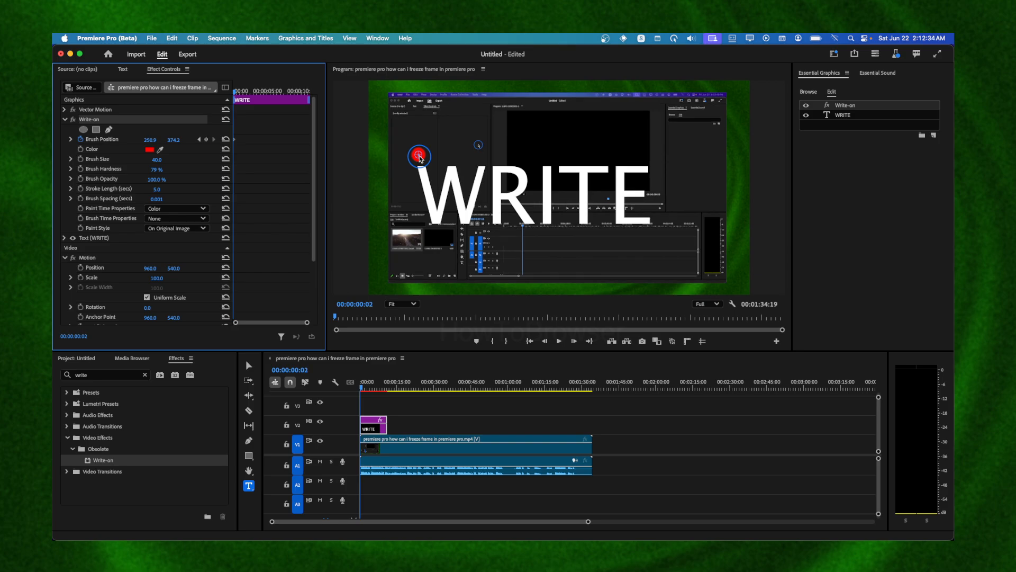
click(362, 391)
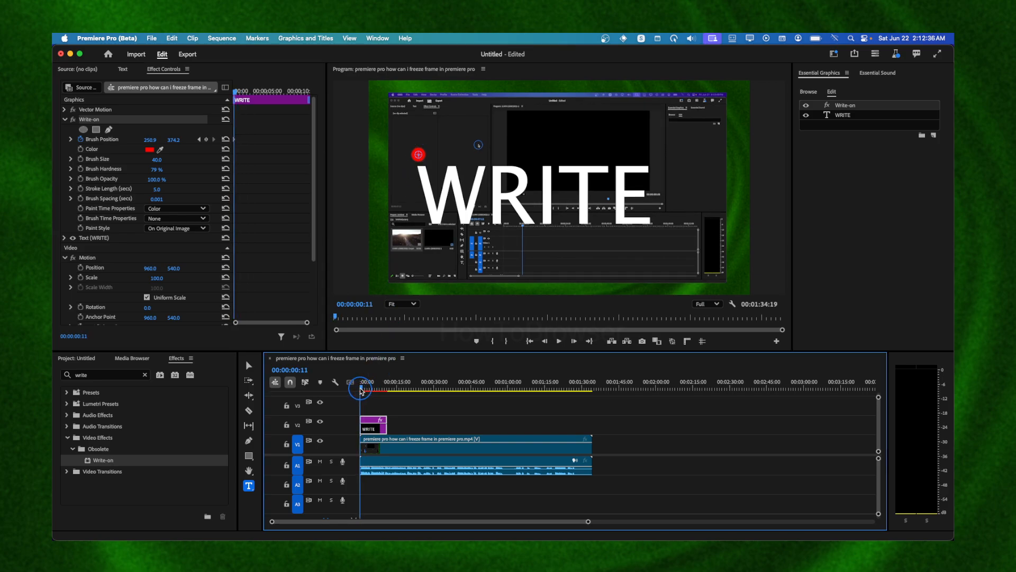
key(Left)
key(Right)
key(Right)
key(Right)
key(Right)
key(Right)
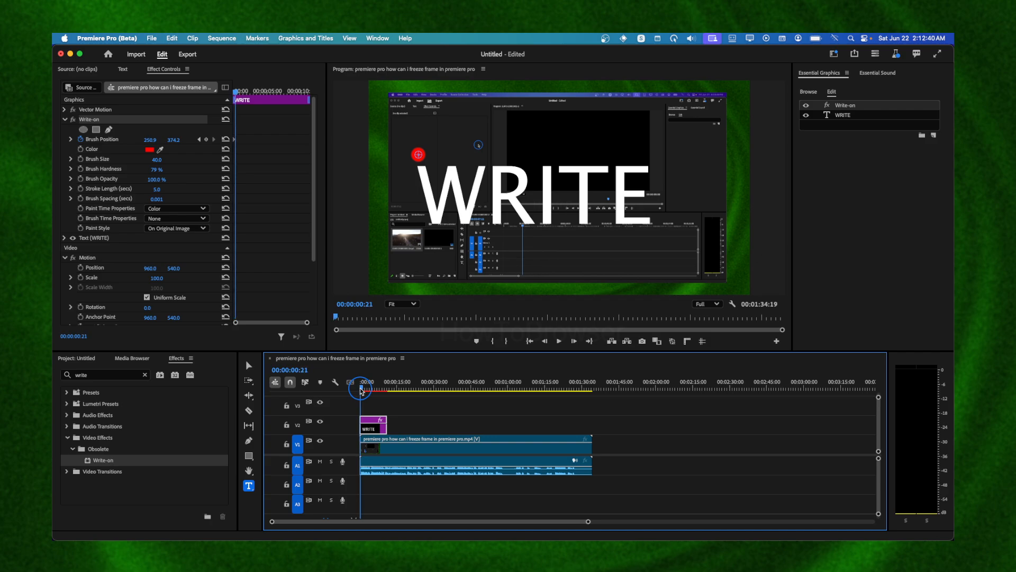
drag(362, 391, 359, 390)
click(236, 92)
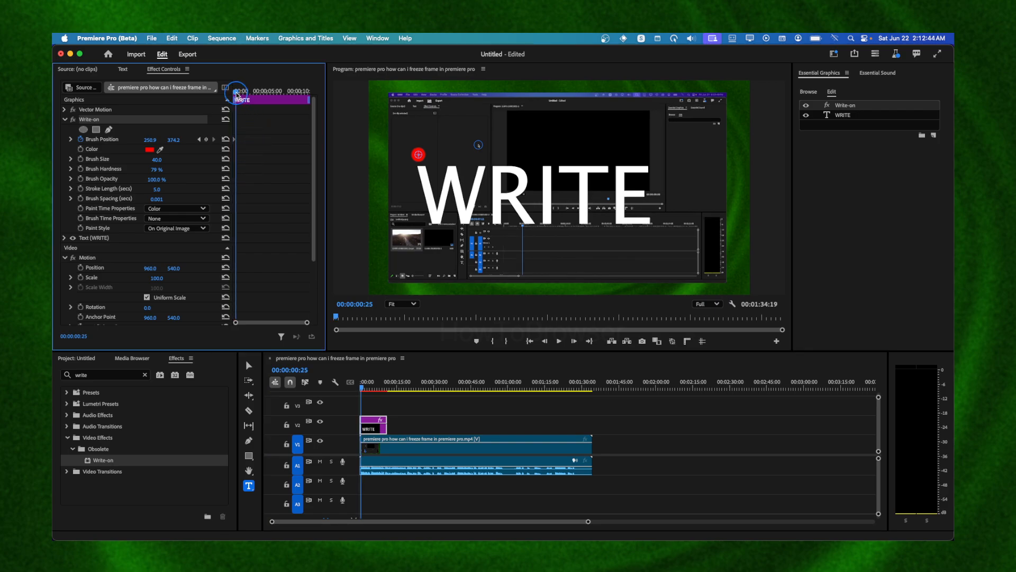
drag(236, 94, 233, 95)
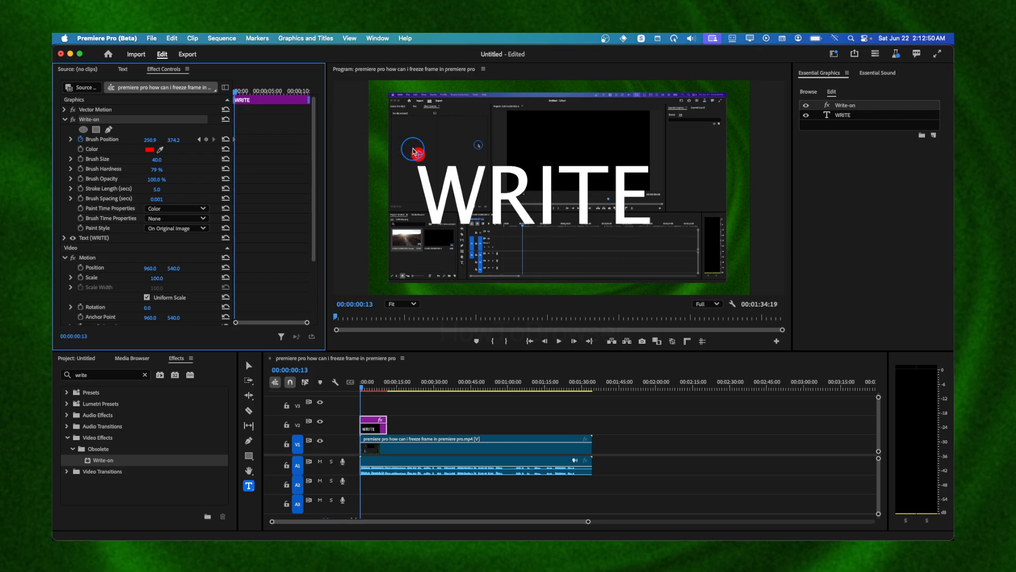
drag(419, 154, 430, 208)
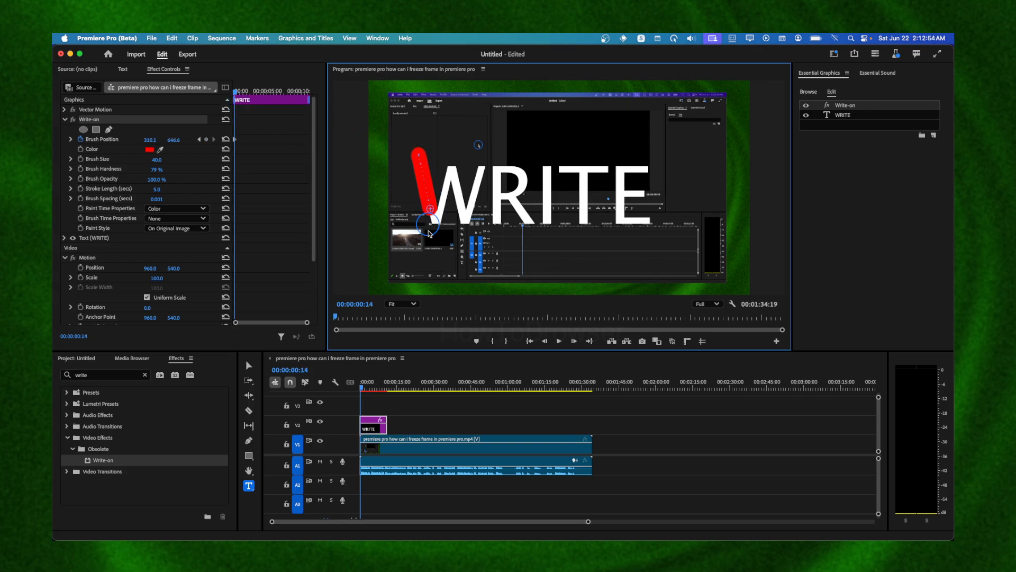
Extend the brush keyframe at 00:00:00:13 to the lower end of the W's first stroke, at about 324, 720
click(236, 94)
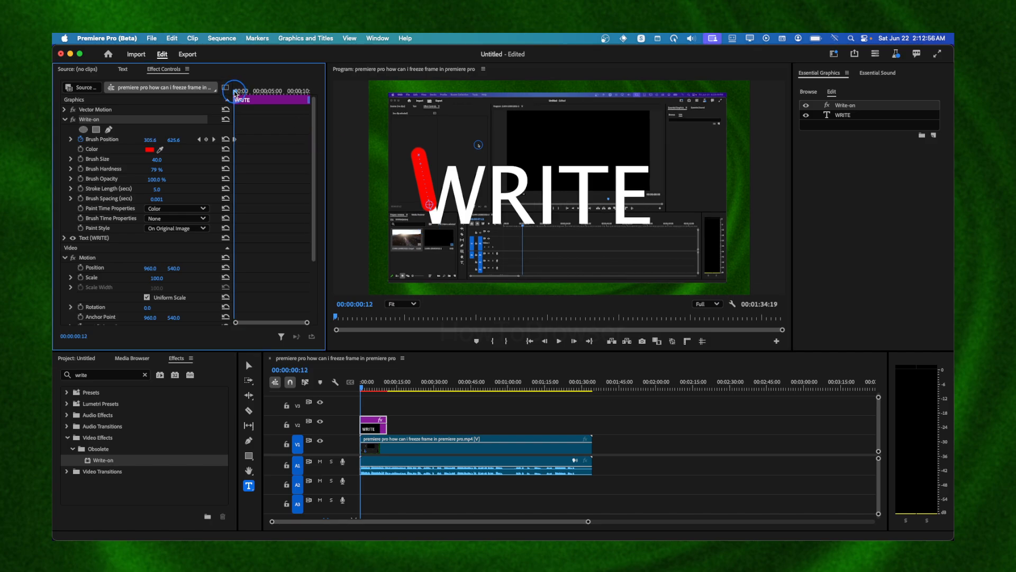
key(Right)
drag(430, 209, 434, 227)
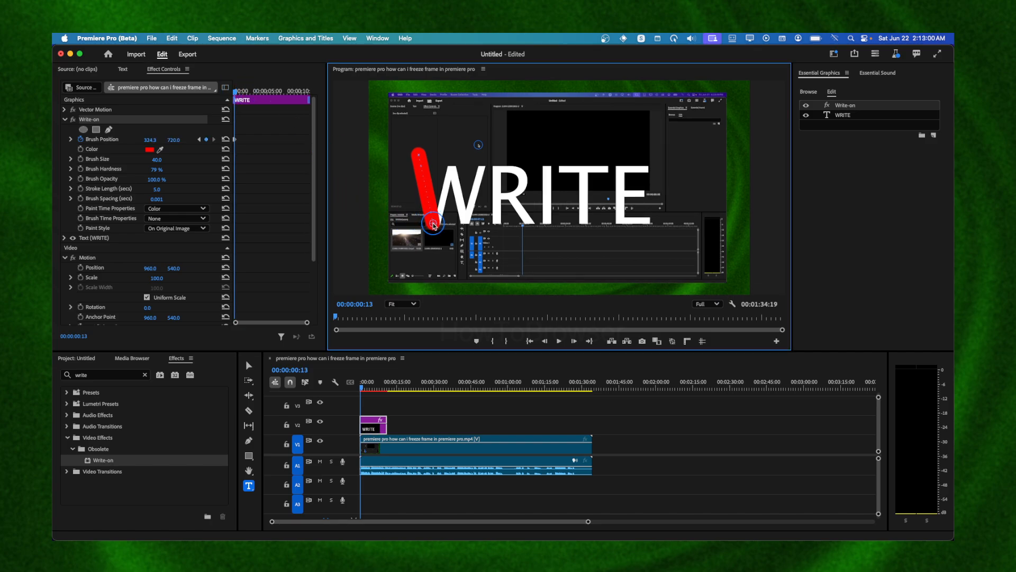
At 00:00:00:27, keyframe the brush at the upper end of the W's second stroke, at about 410, 445
key(Right)
key(Right)
key(Right)
key(Right)
key(Right)
key(Right)
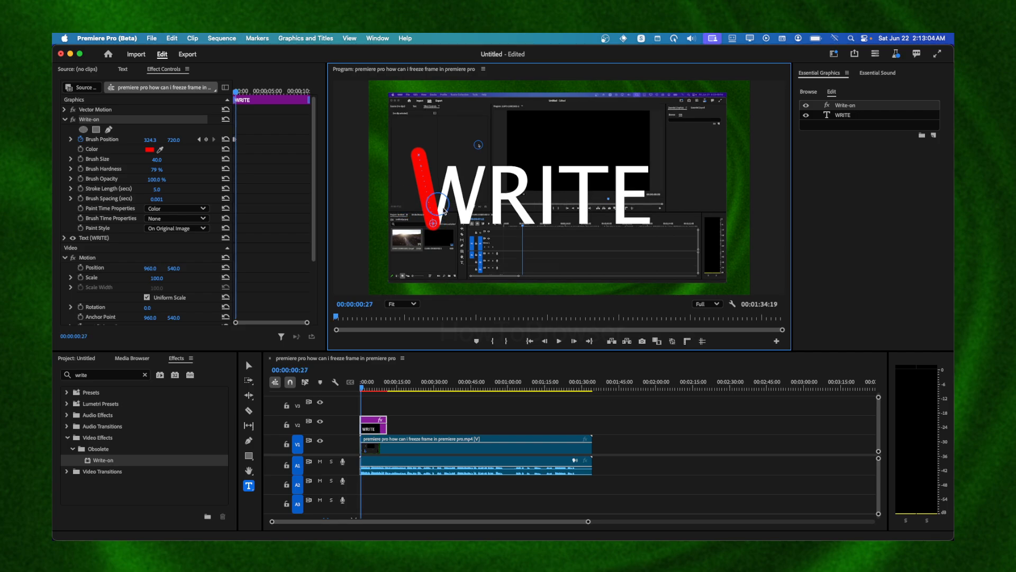
drag(433, 223, 451, 170)
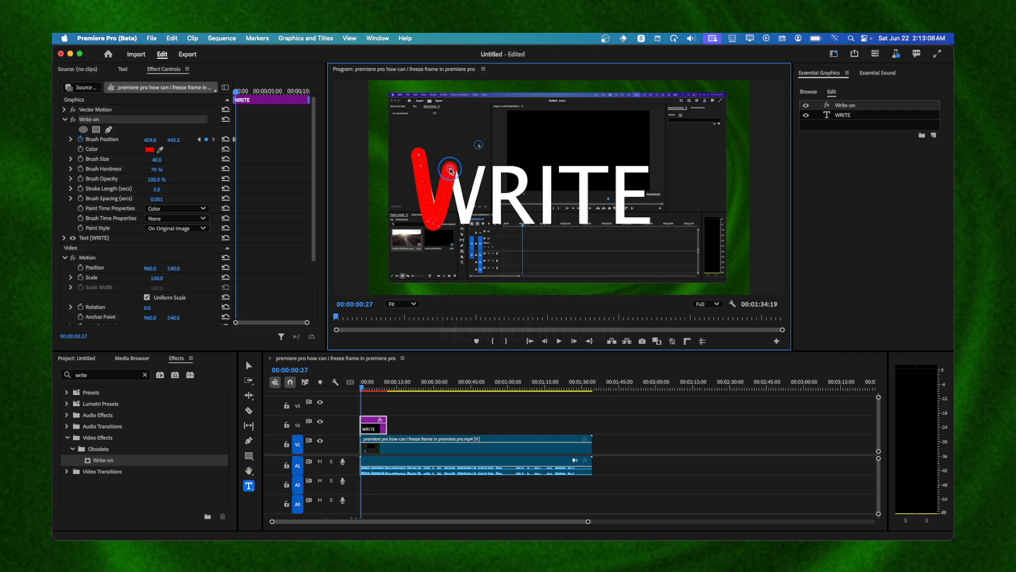
click(430, 197)
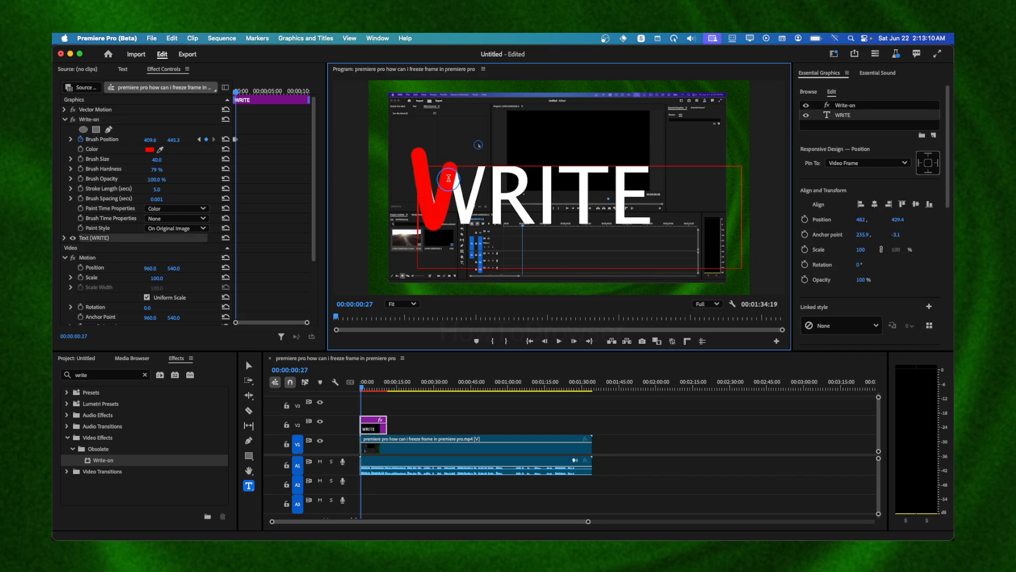
Reselect the Write-on effect and reposition the 00:00:00:27 brush keyframe at the top of the W's second stroke to about 384, 412
click(87, 120)
click(427, 188)
click(86, 120)
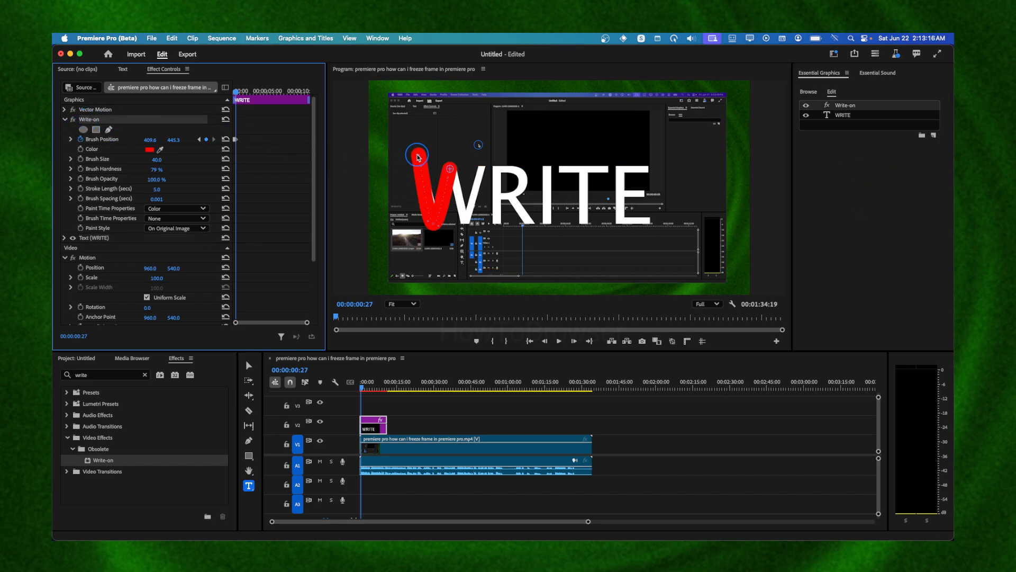
mouse_move(418, 158)
mouse_down()
mouse_move(454, 168)
mouse_move(457, 184)
mouse_move(440, 176)
mouse_move(446, 165)
mouse_up()
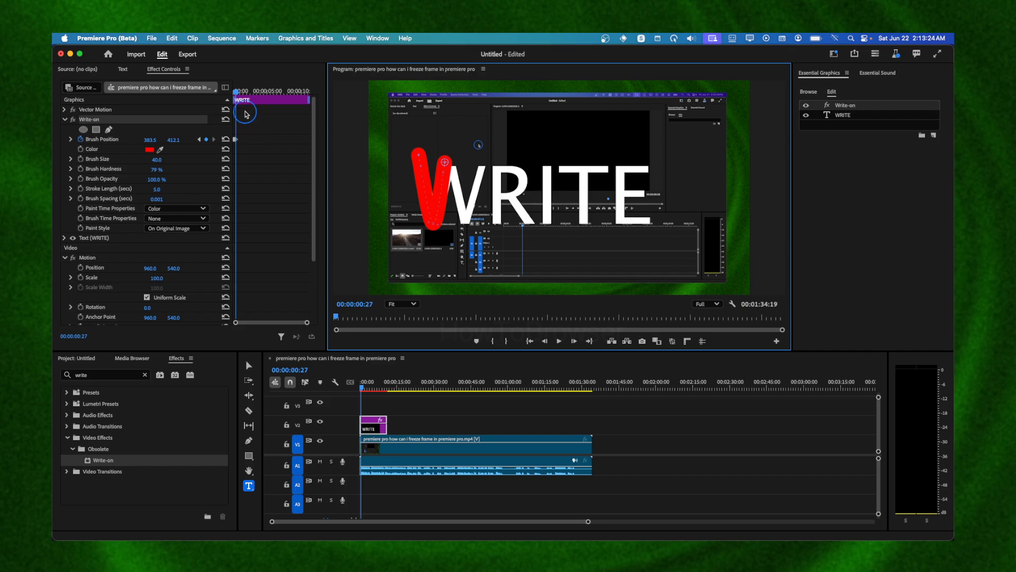
Keyframe the brush at the W's second lower point, about 485, 739, at 00:00:00:41, and at its last upper end, about 575, 398, at 00:00:00:54
drag(241, 97, 243, 97)
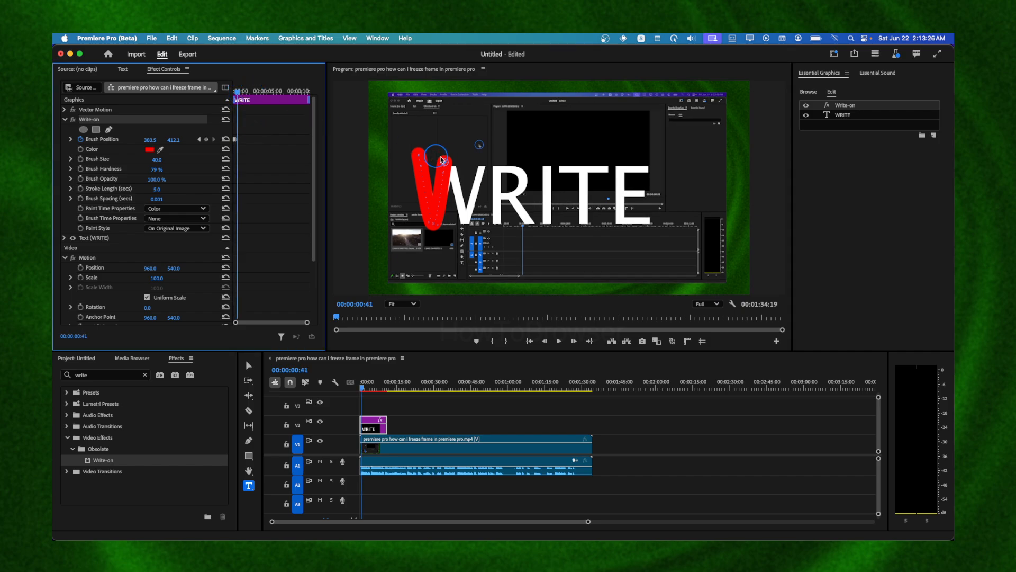
drag(445, 164, 467, 231)
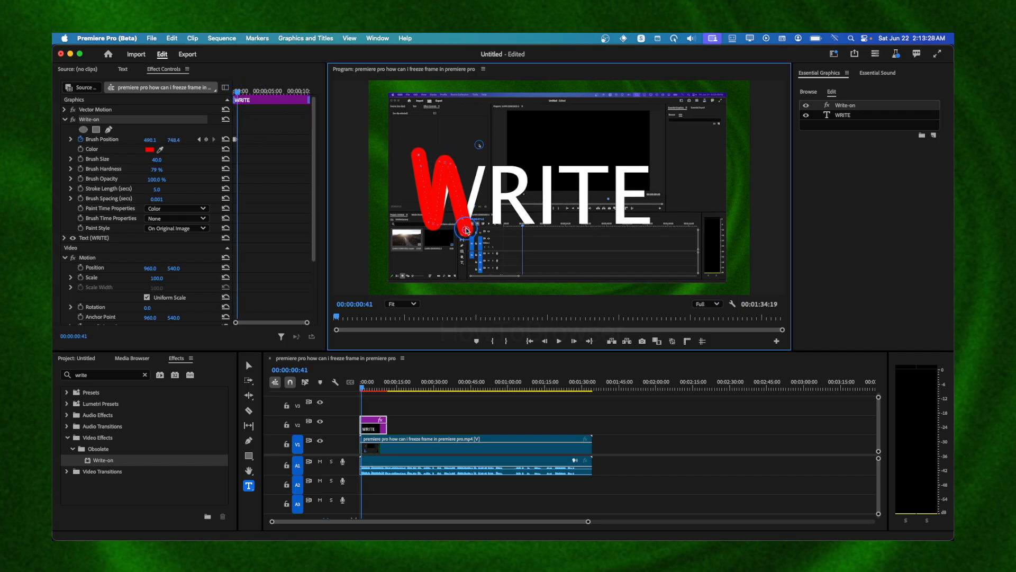
drag(238, 95, 239, 96)
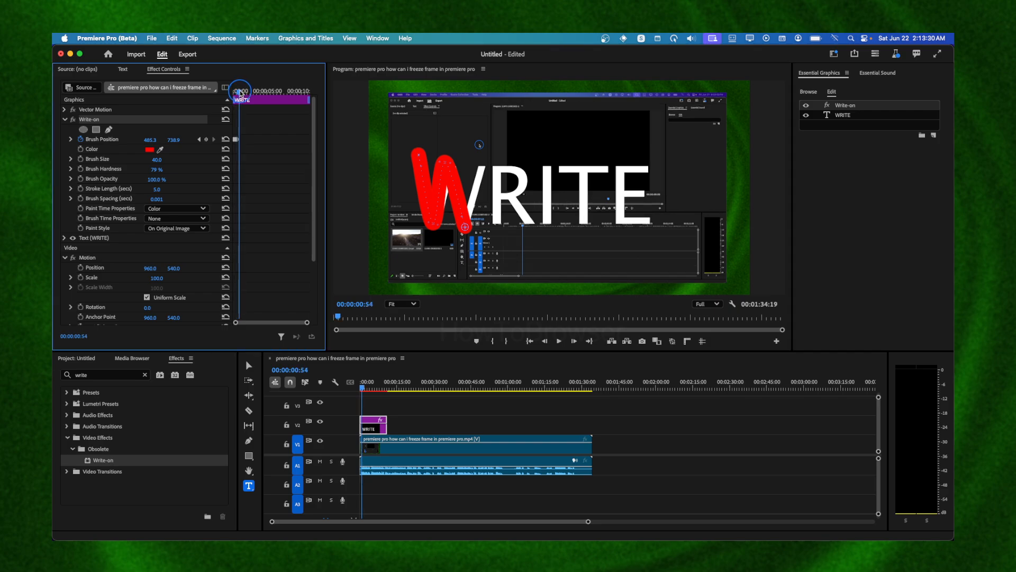
drag(464, 218, 484, 161)
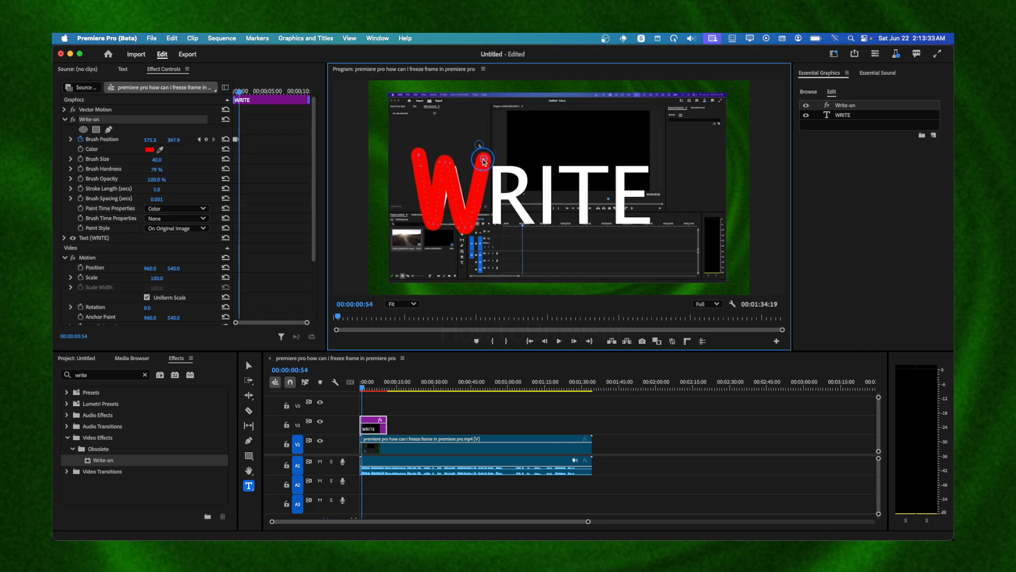
Reselect the Write-on effect and, at 00:00:01:23, keyframe the brush at the base of the R's stem, about 649, 727
click(455, 182)
click(243, 93)
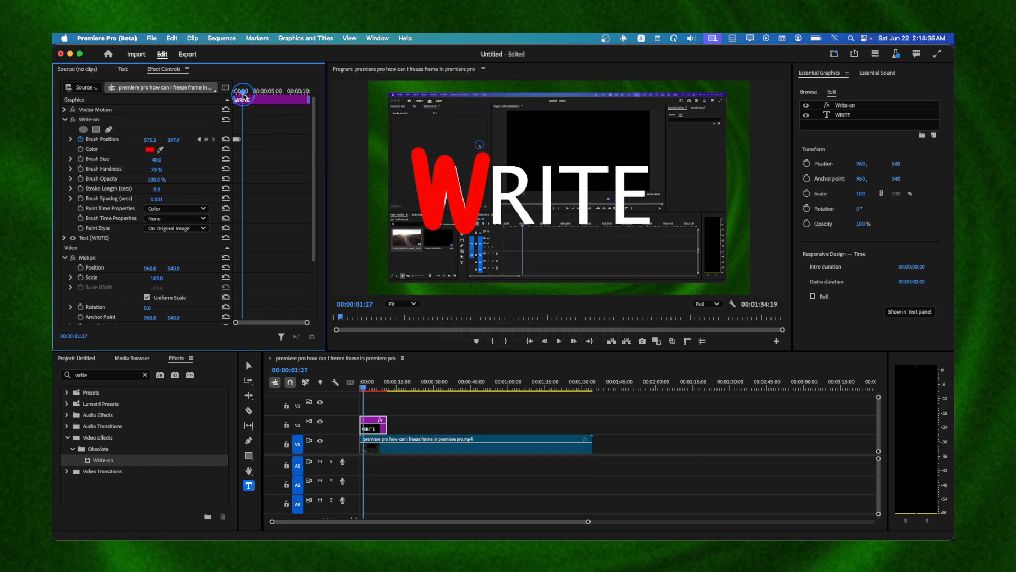
click(242, 93)
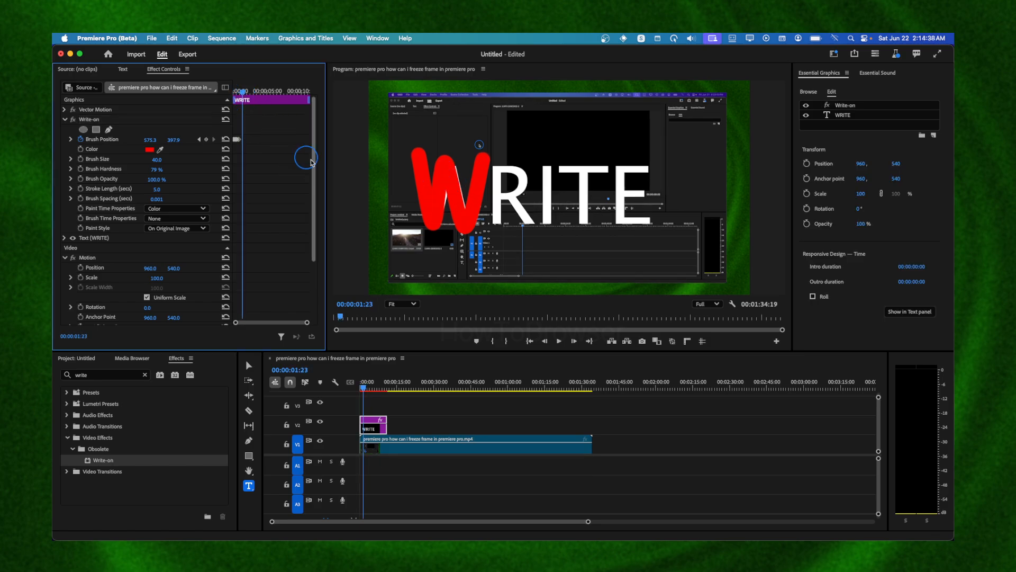
click(88, 121)
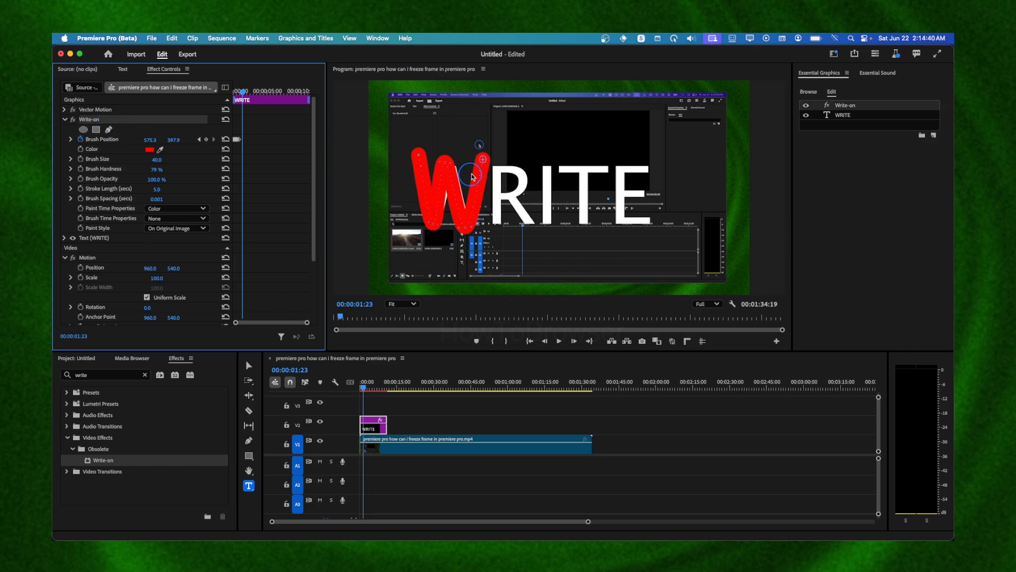
click(497, 165)
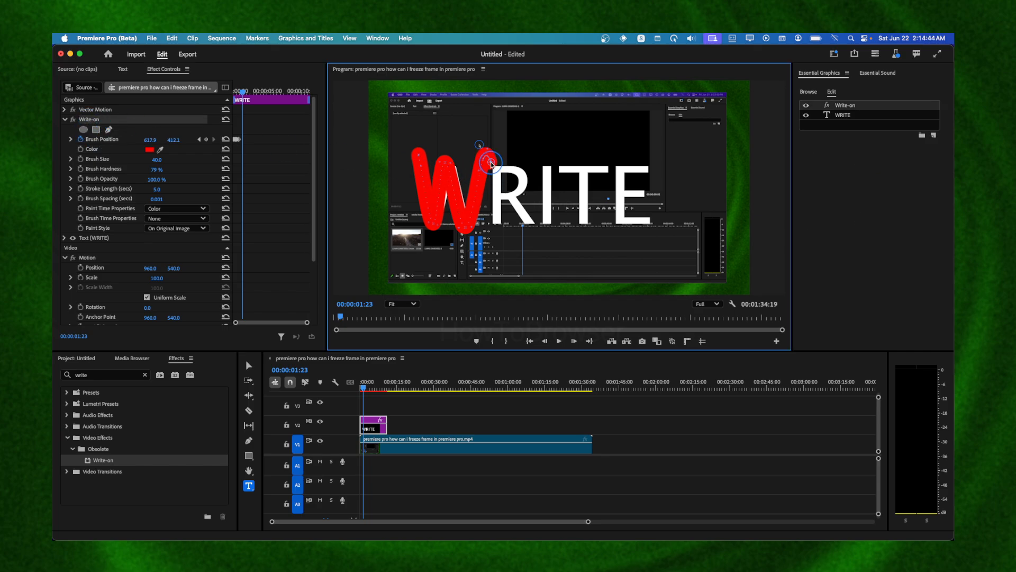
drag(482, 158, 497, 227)
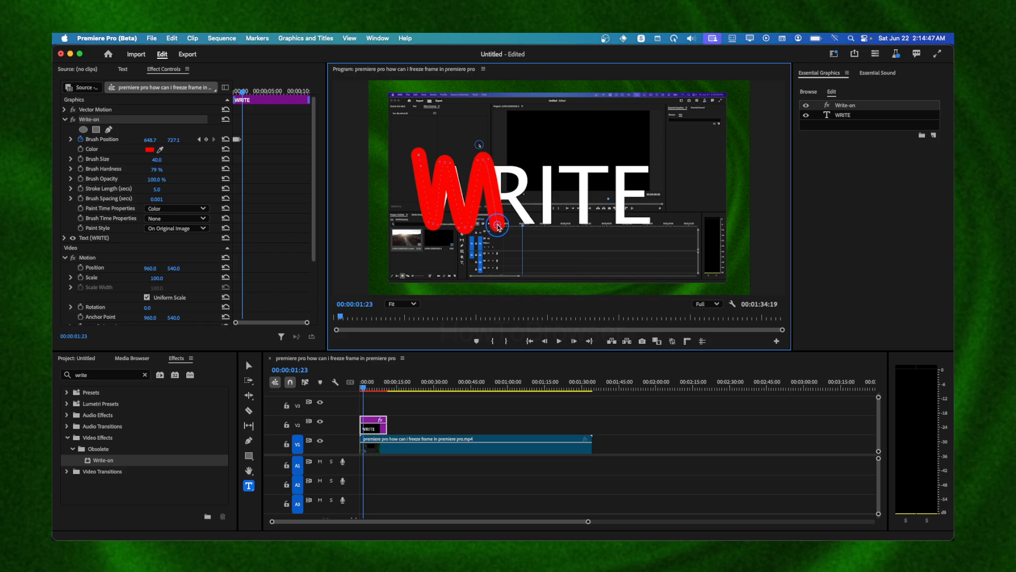
Keyframe the brush at the top of the R's stem, about 656, 379, at 00:00:01:43, and on its bowl, about 810, 460, at 00:00:02:00
click(245, 93)
mouse_move(497, 226)
mouse_down()
mouse_move(494, 147)
mouse_move(498, 155)
mouse_up()
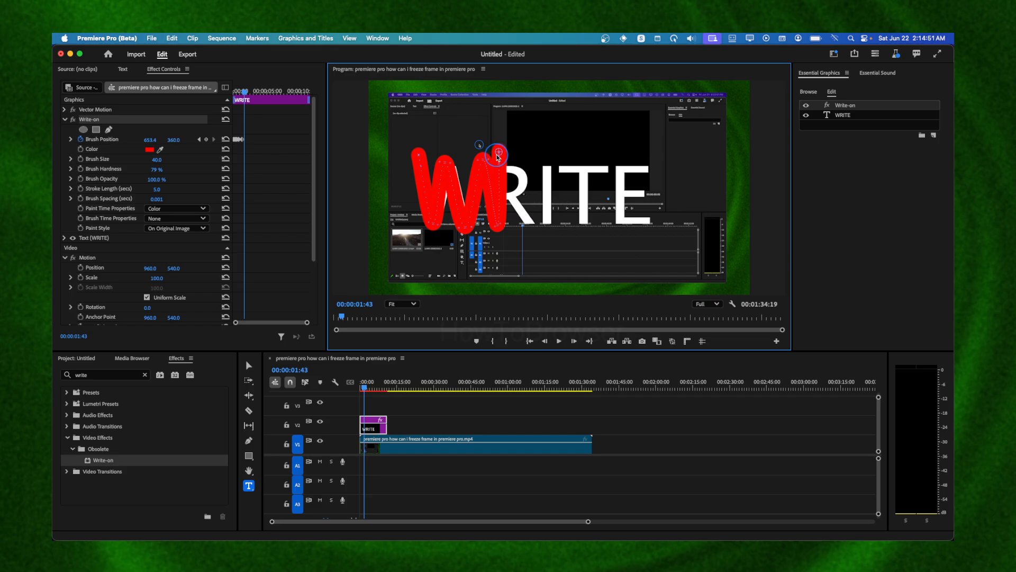
click(247, 94)
click(247, 94)
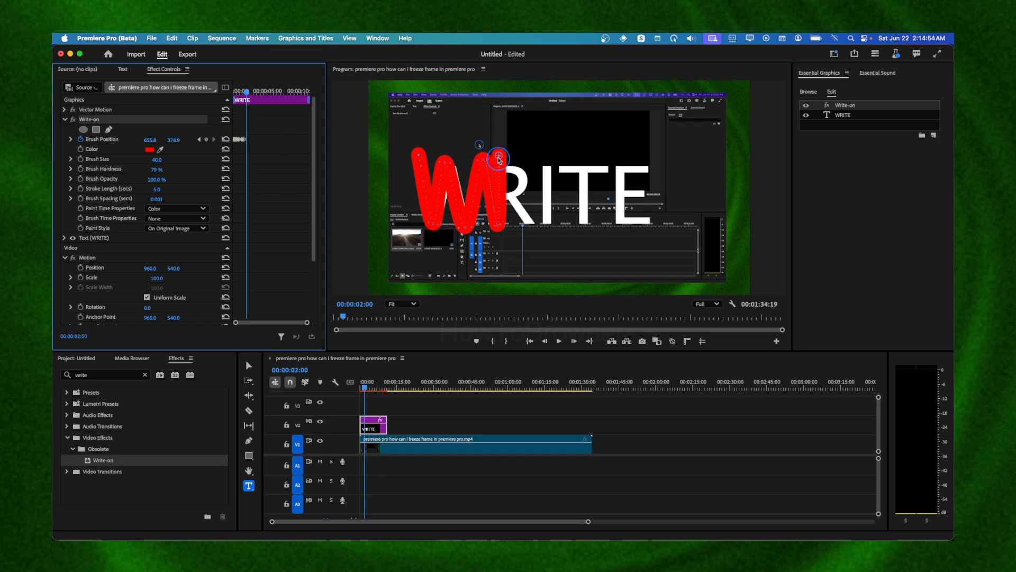
drag(499, 155, 530, 172)
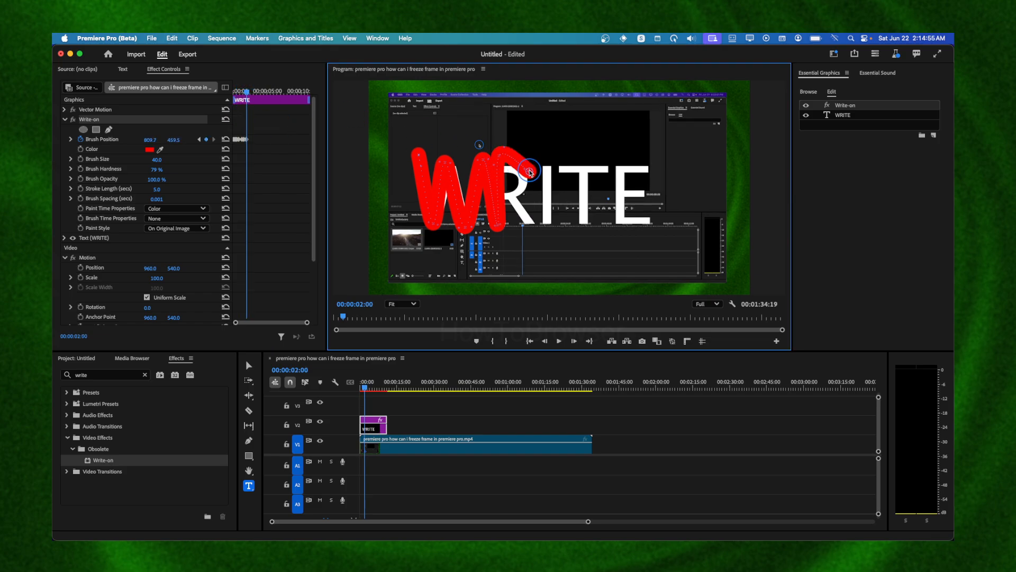
Keyframe the brush where the R's bowl closes, about 701, 587, at 00:00:02:33, and at its leg's end, about 824, 730, at 00:00:02:53
click(252, 94)
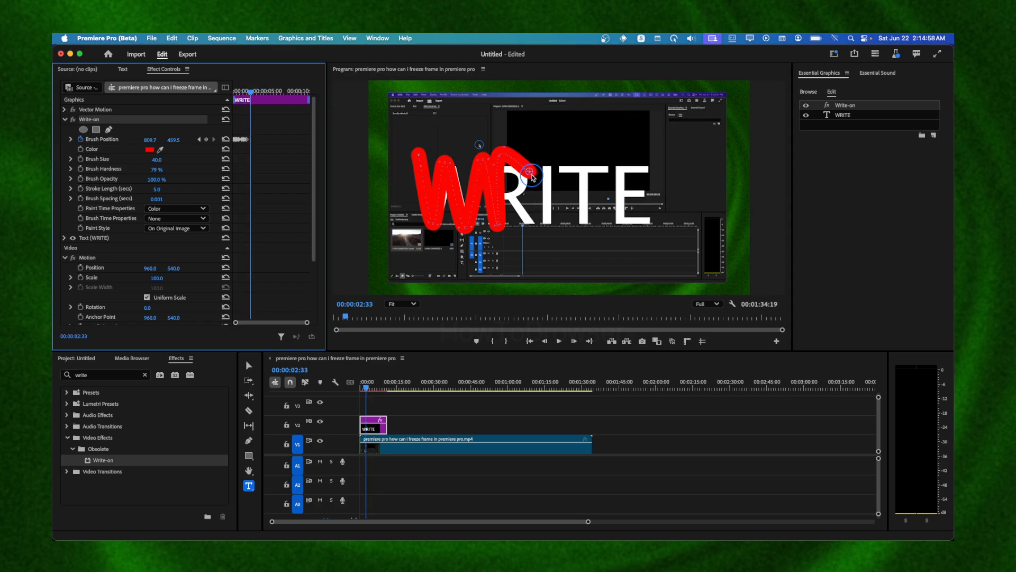
drag(529, 172, 508, 196)
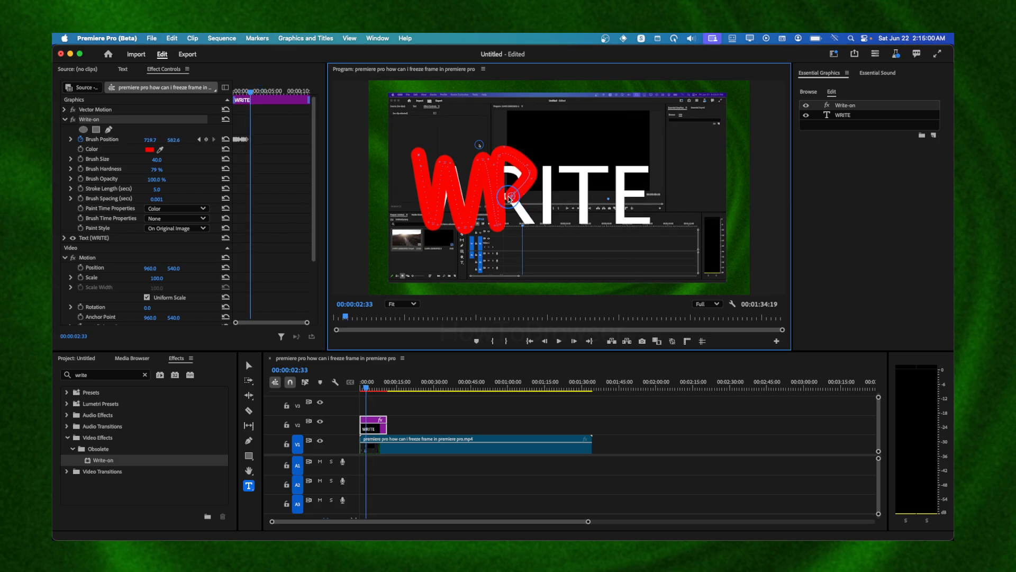
drag(247, 98, 253, 95)
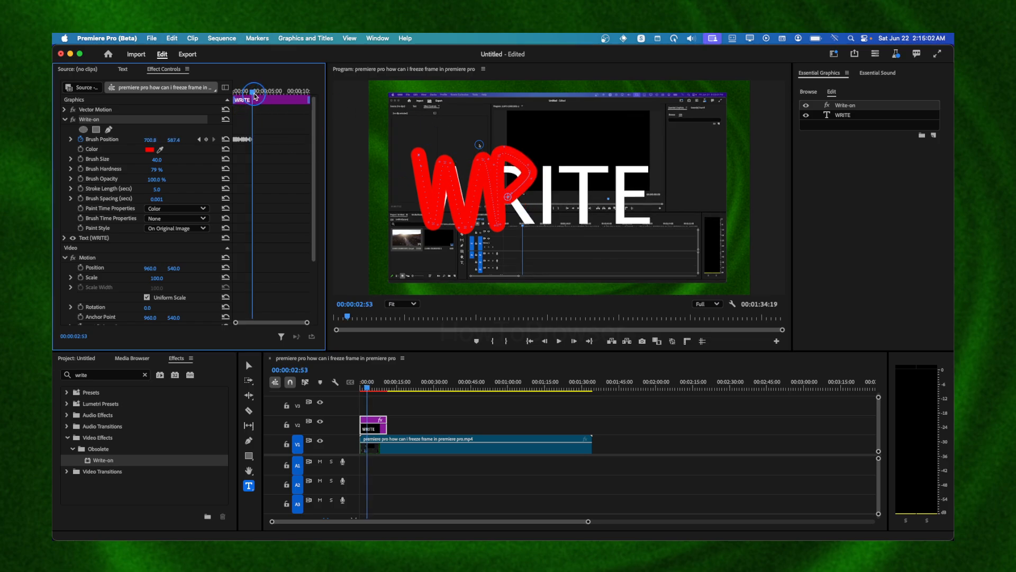
drag(508, 197, 518, 205)
drag(526, 215, 531, 224)
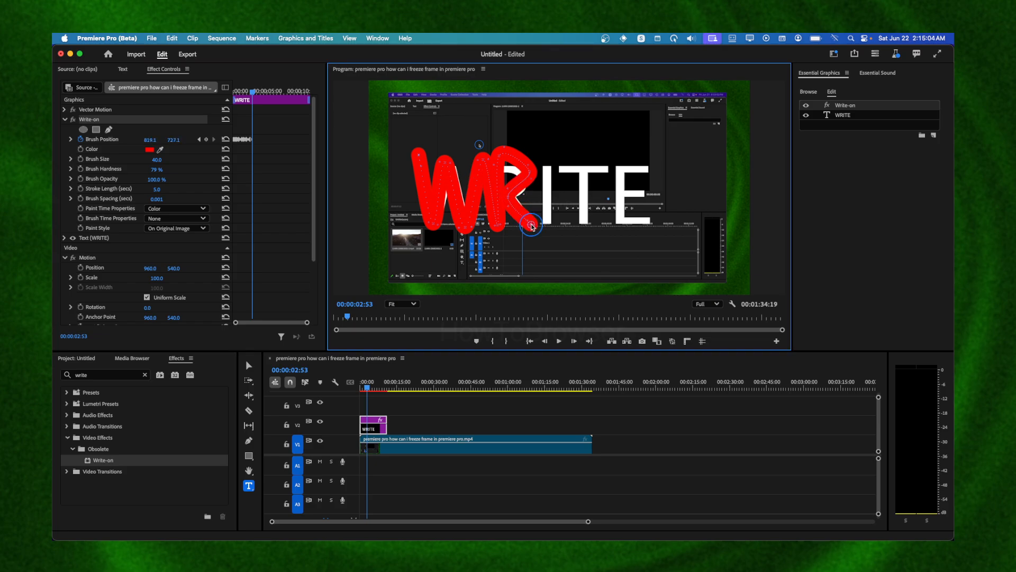
Continue the brush keyframes from the I's base at 00:00:03:18 over the letter's top and down to the T's lower stem, about 1082, 647
click(255, 95)
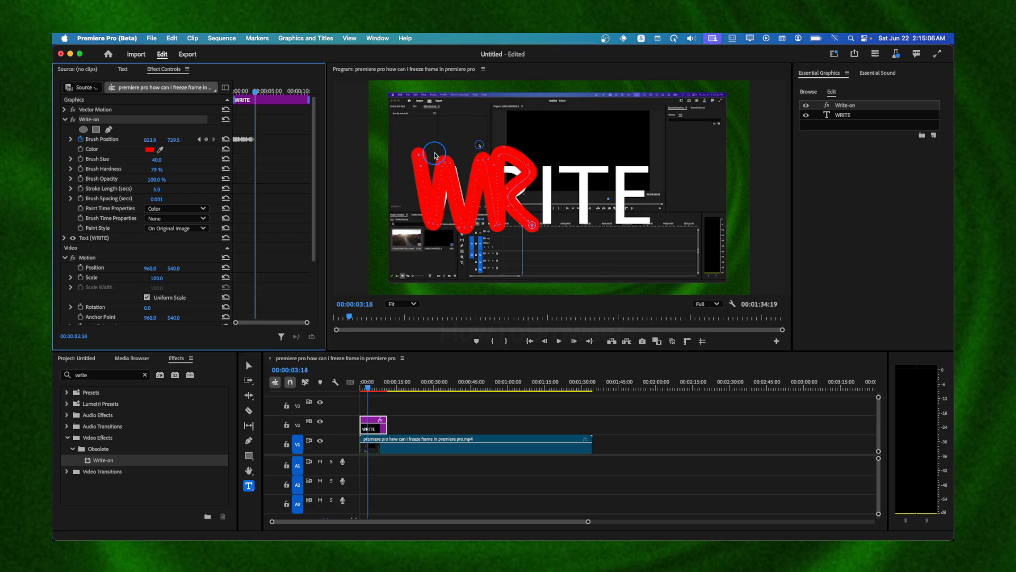
drag(531, 223, 544, 226)
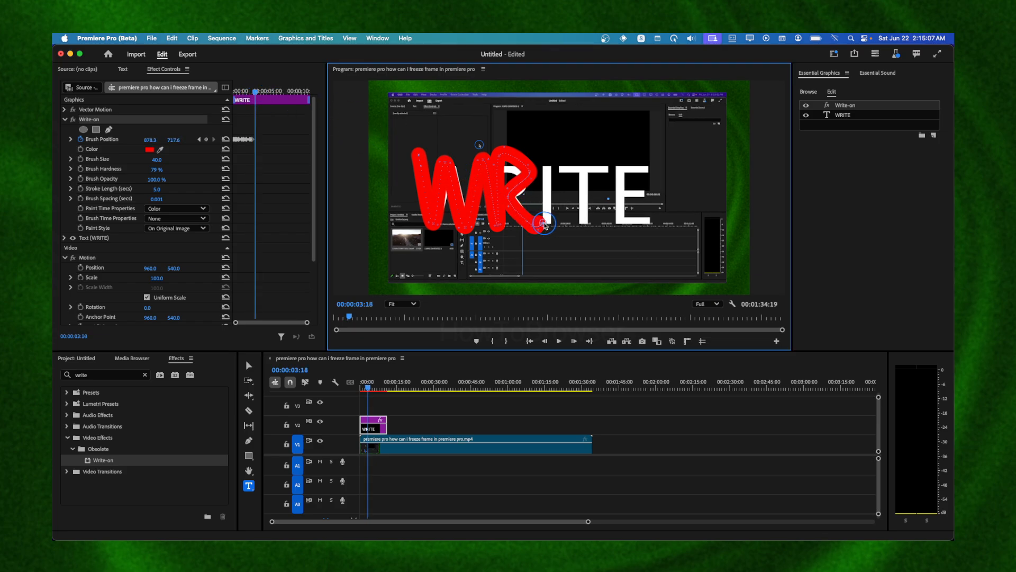
click(258, 96)
mouse_move(547, 224)
mouse_down()
mouse_move(547, 152)
mouse_move(564, 228)
mouse_move(582, 225)
mouse_move(588, 208)
mouse_up()
click(261, 98)
click(262, 98)
click(263, 96)
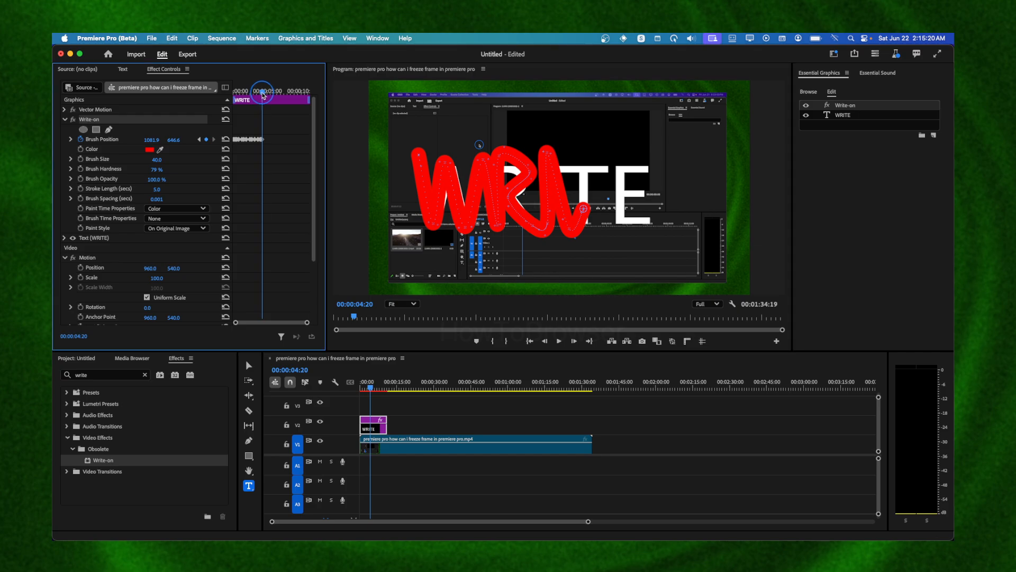
Keyframe the brush up the T's stem, to about 1200, 445 on its crossbar at 00:00:05:01, and back to about 949, 438 at 00:00:05:18
click(265, 95)
drag(584, 208, 584, 165)
drag(258, 102, 266, 96)
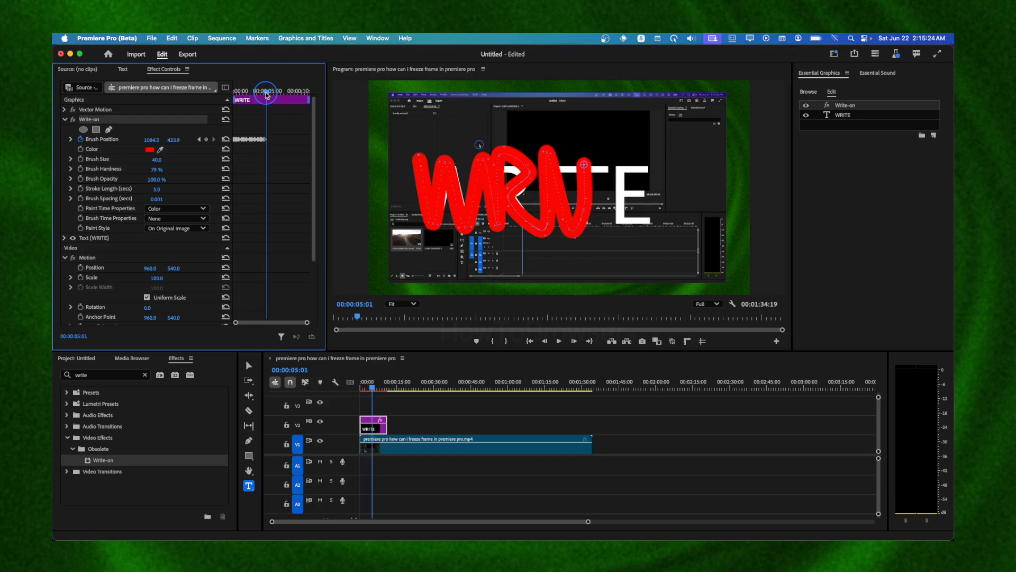
drag(585, 165, 608, 171)
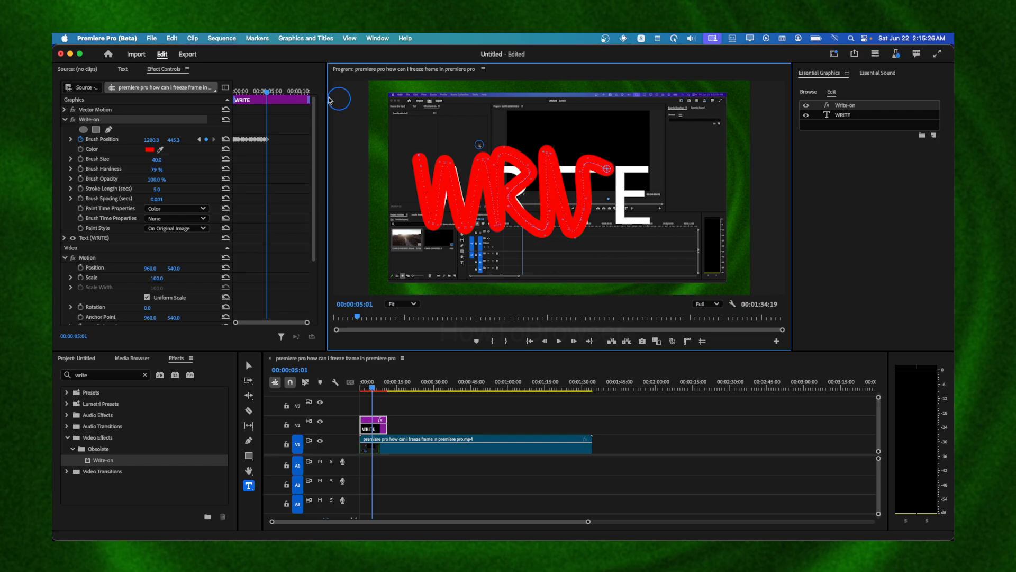
drag(264, 103, 270, 95)
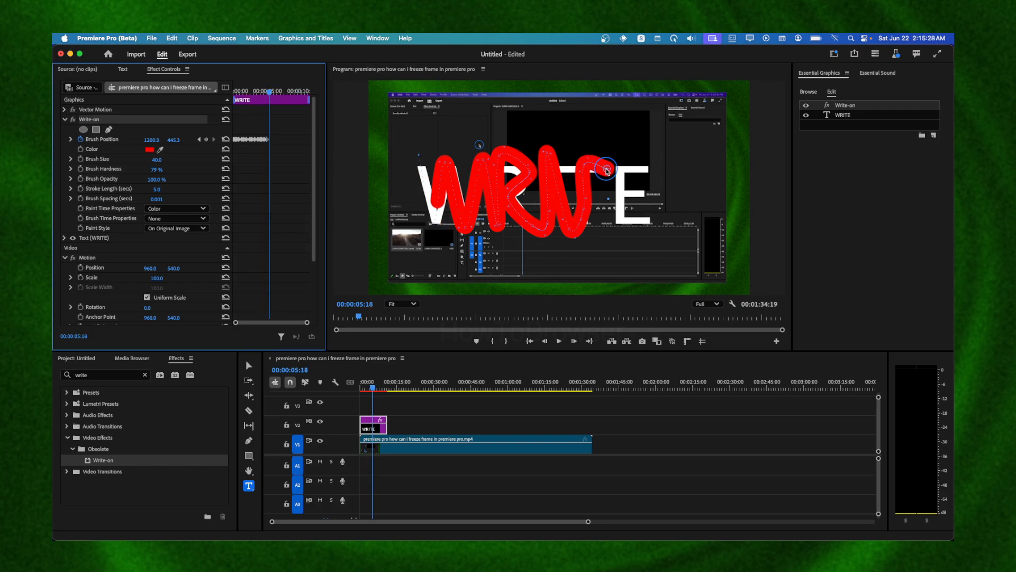
drag(607, 169, 493, 172)
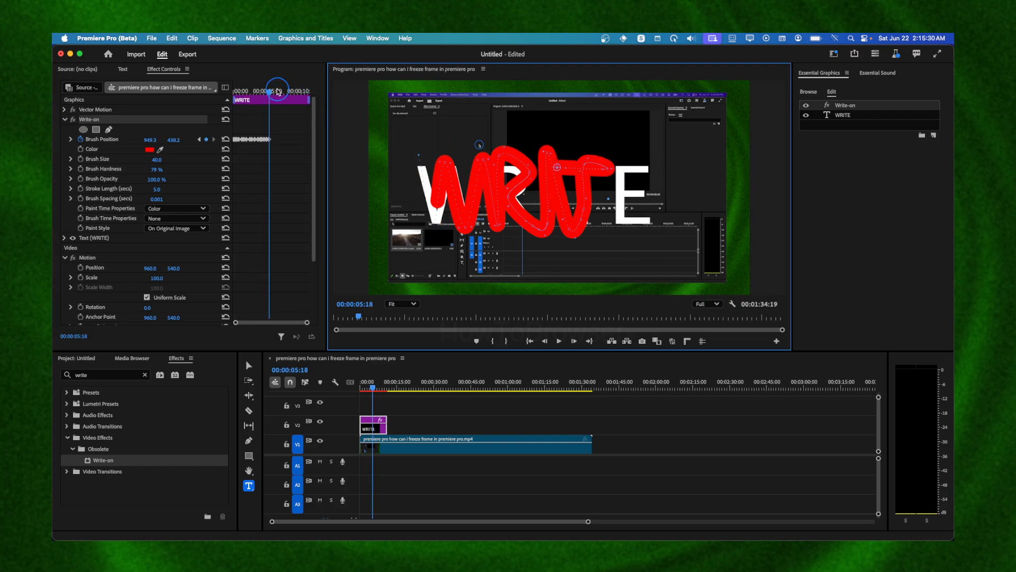
Keyframe the brush at the base of the E's stem, about 1278, 692, at 00:00:05:51, and then at the top of that stem
drag(270, 95, 273, 95)
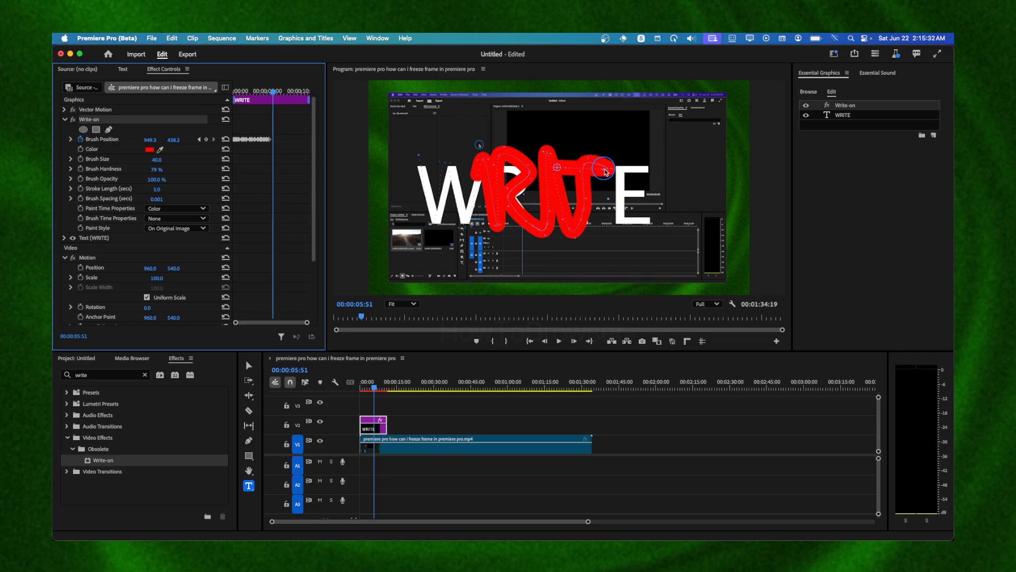
mouse_move(560, 171)
mouse_down()
mouse_move(622, 175)
mouse_move(609, 193)
mouse_move(615, 222)
mouse_move(623, 218)
mouse_up()
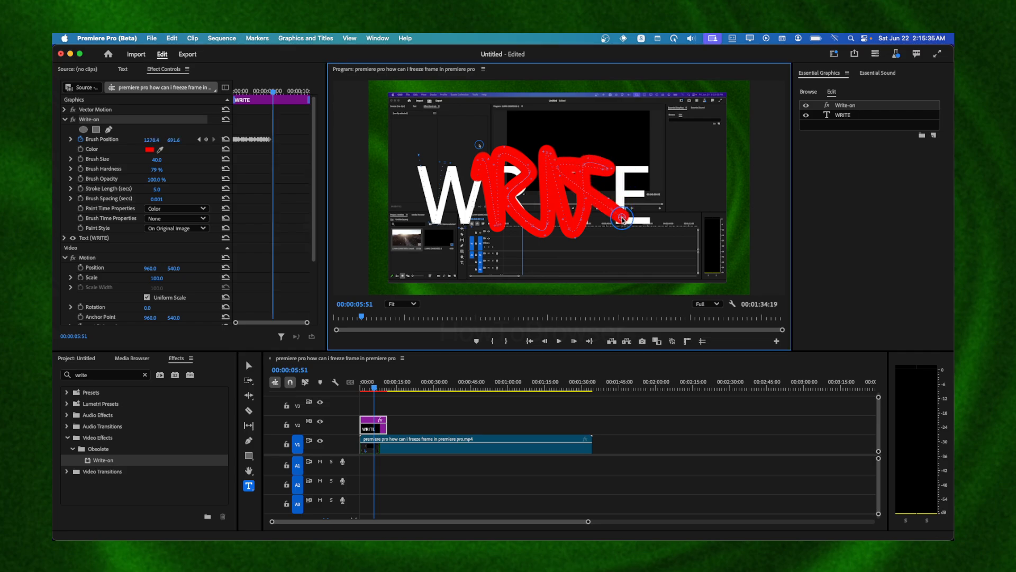
drag(272, 93, 277, 94)
drag(623, 220, 619, 159)
Keyframe the brush at the outer end of the E's upper arm, about 1423, 412, at 00:00:06:53, and back at about 1290, 410 at 00:00:07:22
drag(277, 93, 280, 93)
drag(619, 159, 652, 161)
click(282, 96)
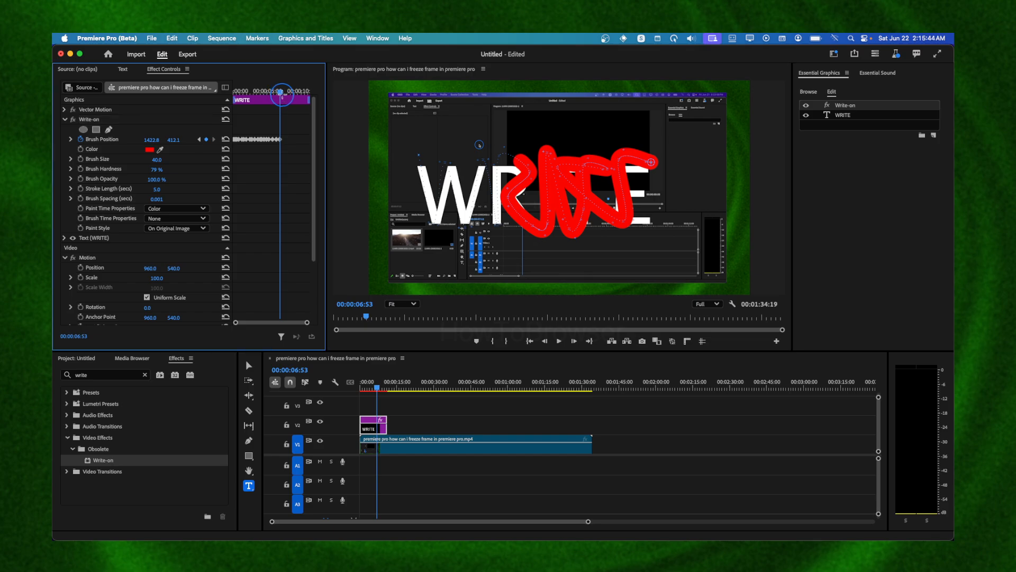
drag(281, 93, 283, 92)
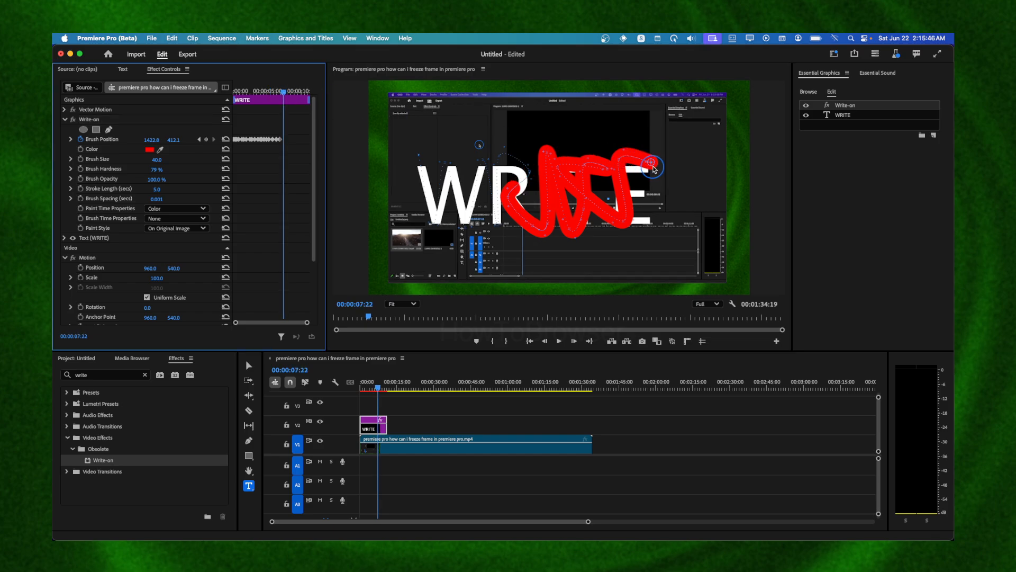
drag(653, 163, 625, 162)
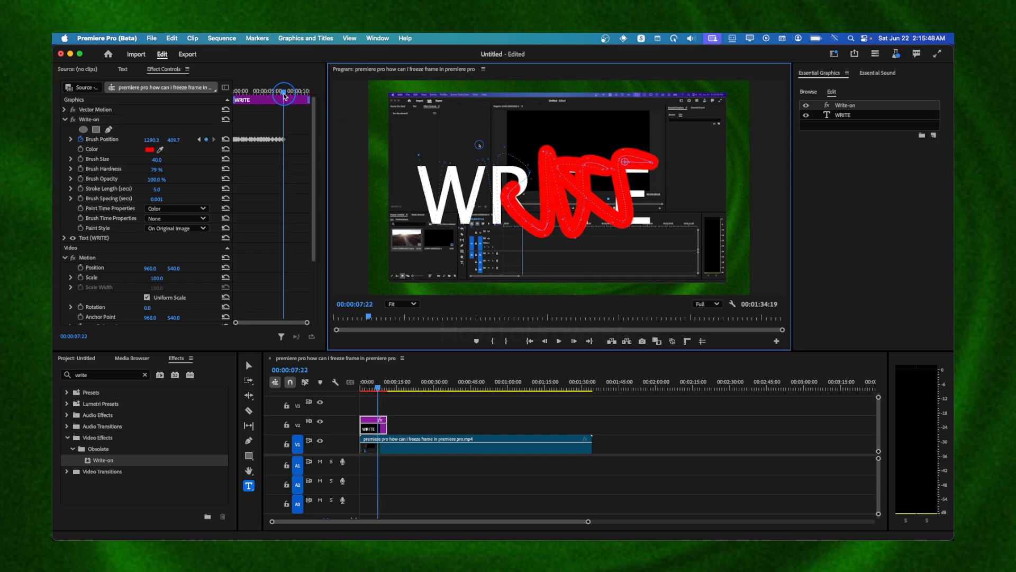
Trace the E's middle arm with brush keyframes: mid-stem at 00:00:07:51, outward to about 1378, 568 at 00:00:08:19, and back to about 1280, 573 at 00:00:08:40
drag(285, 95, 287, 94)
click(623, 166)
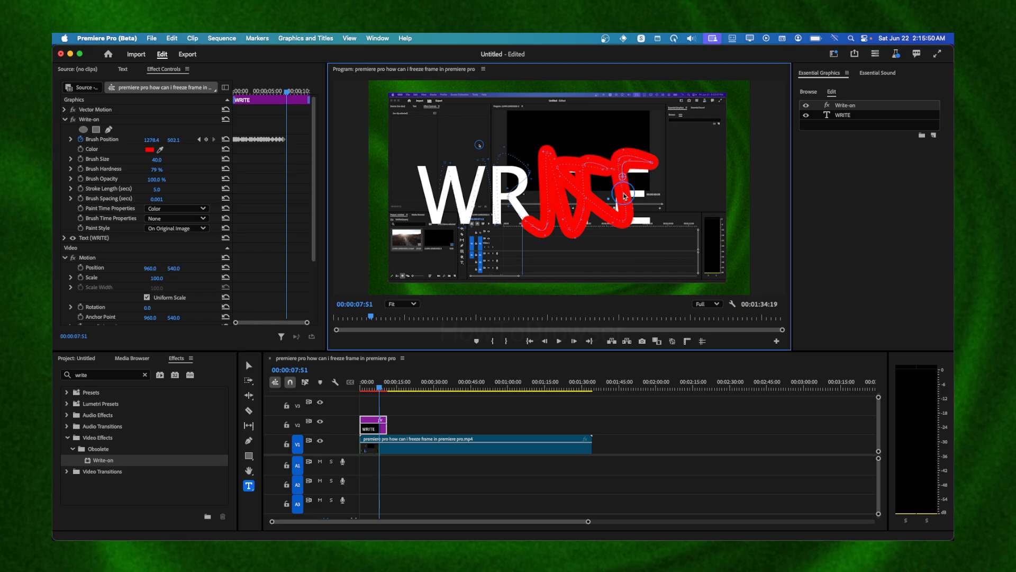
drag(288, 94, 291, 93)
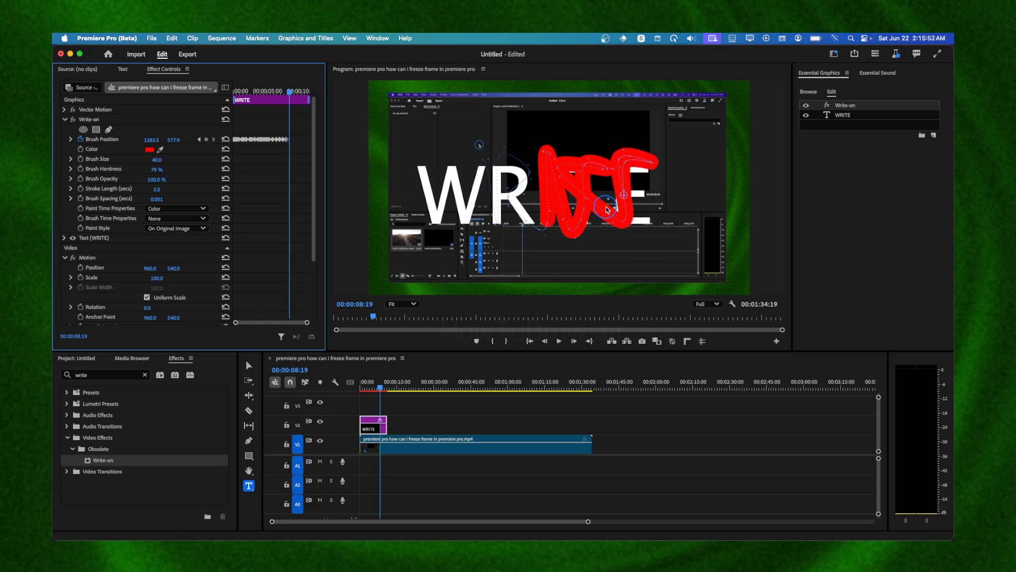
drag(621, 191, 644, 194)
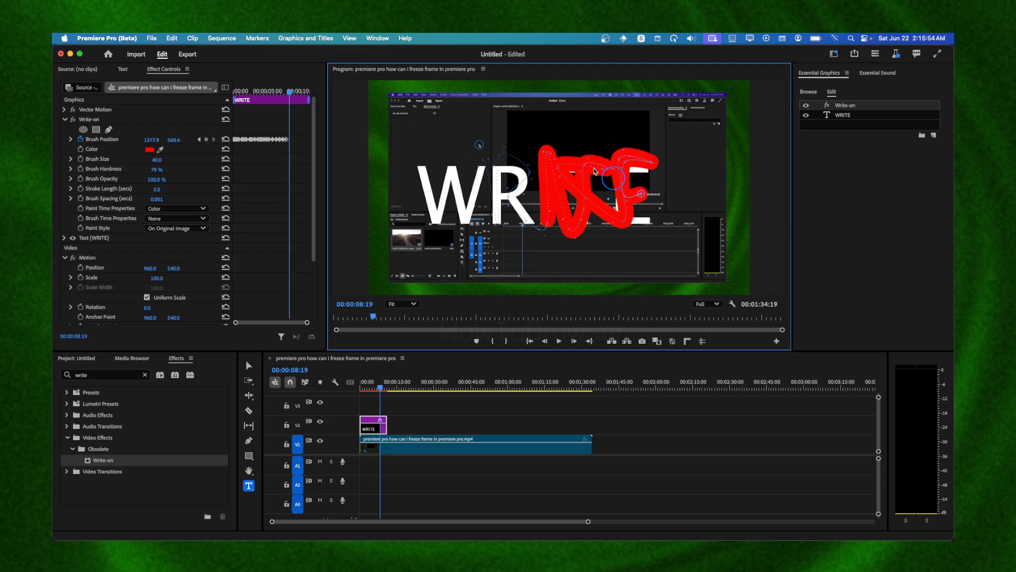
drag(290, 93, 292, 95)
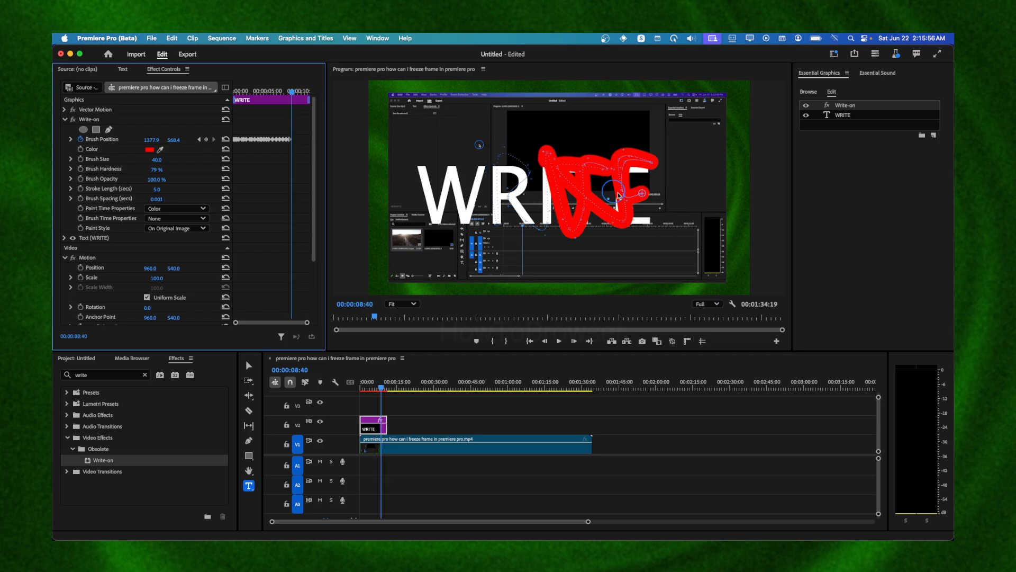
drag(645, 195, 623, 195)
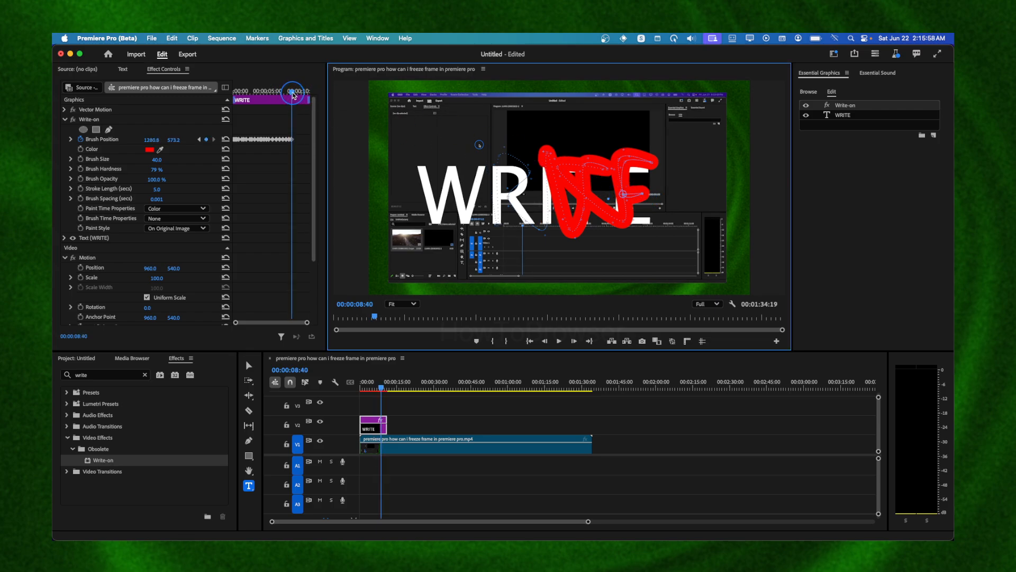
Finish the E with brush keyframes at its stem's base, about 1295, 684, and at its lower arm's outer end, about 1428, 703, at 00:00:09:34
drag(294, 94, 296, 94)
drag(623, 198, 626, 217)
drag(296, 94, 299, 92)
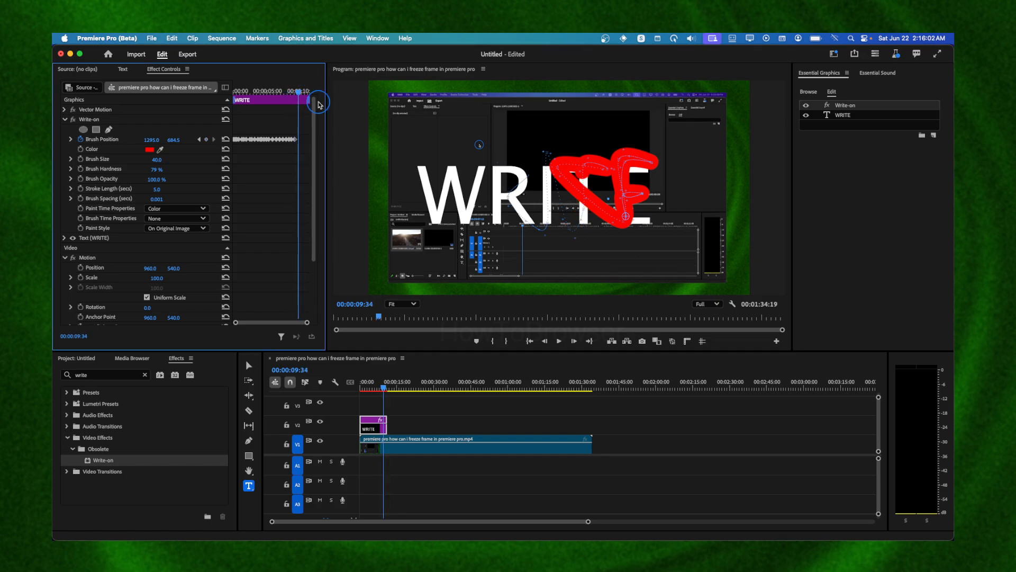
drag(626, 217, 653, 223)
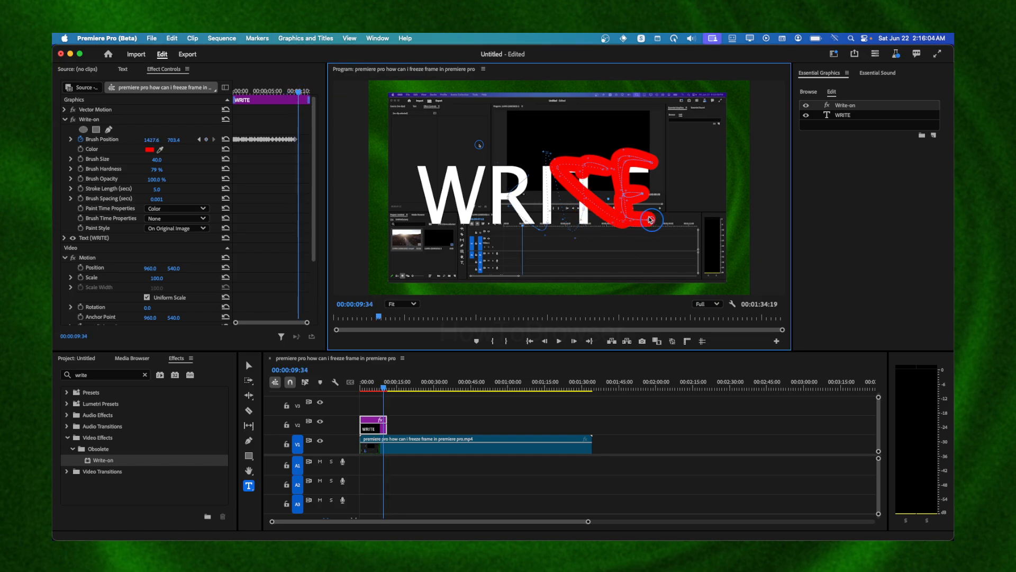
drag(302, 98, 302, 95)
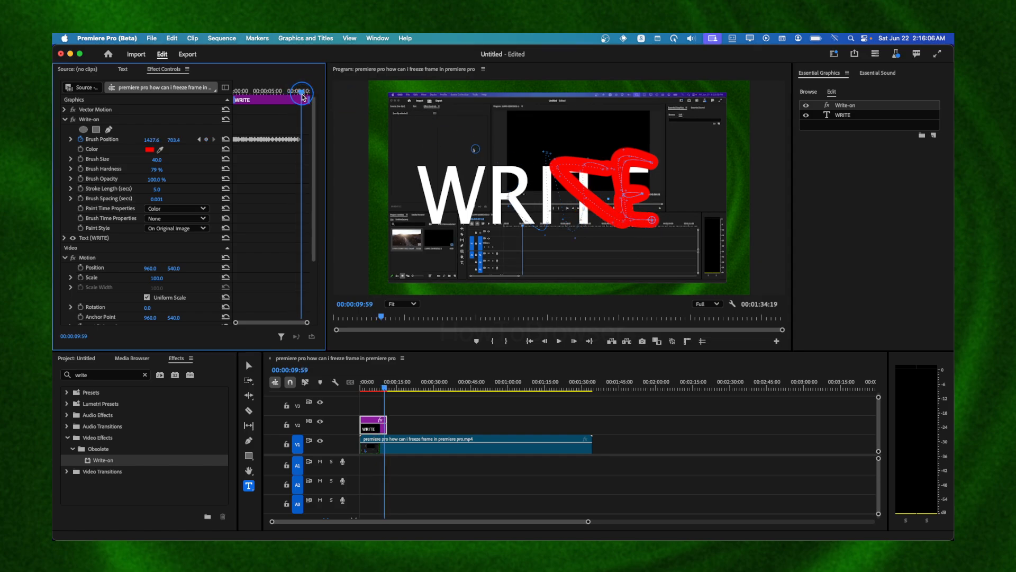
Set the Write-on paint style to Reveal Original Image and return the playhead to 00:00:00:00
click(179, 224)
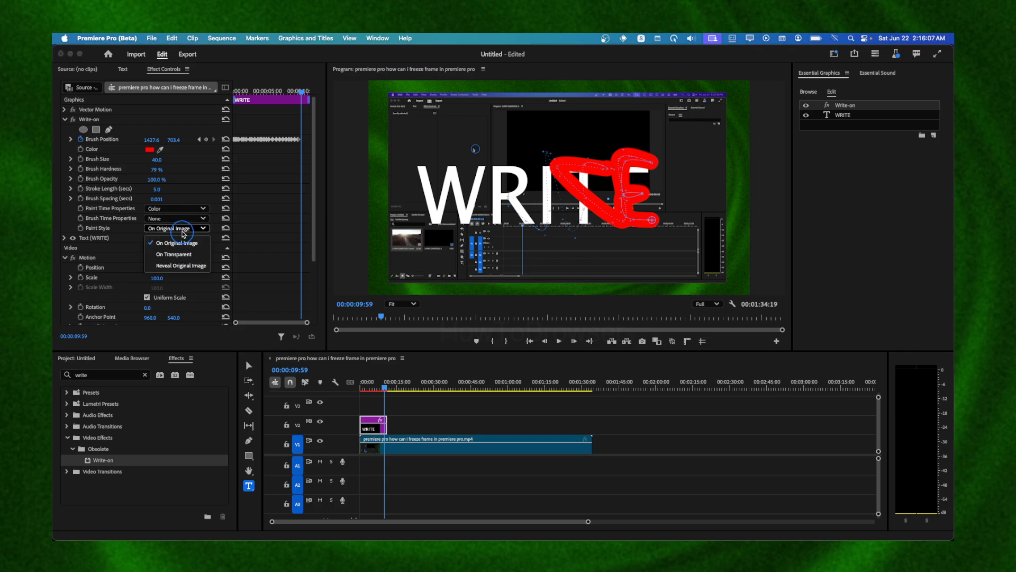
click(182, 262)
drag(385, 388, 360, 391)
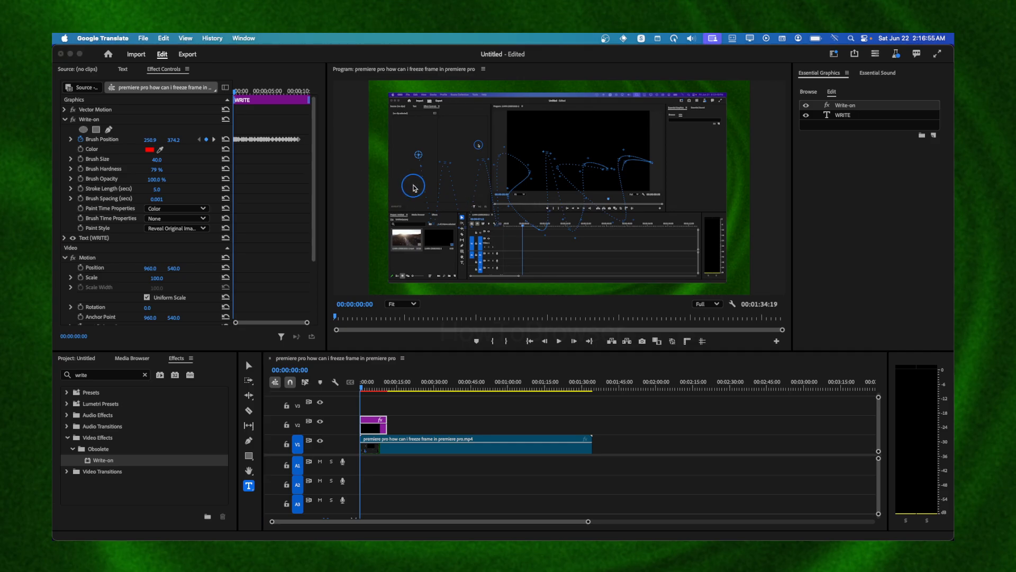
Select the WRITE text layer of the title clip and open its font choices
click(382, 428)
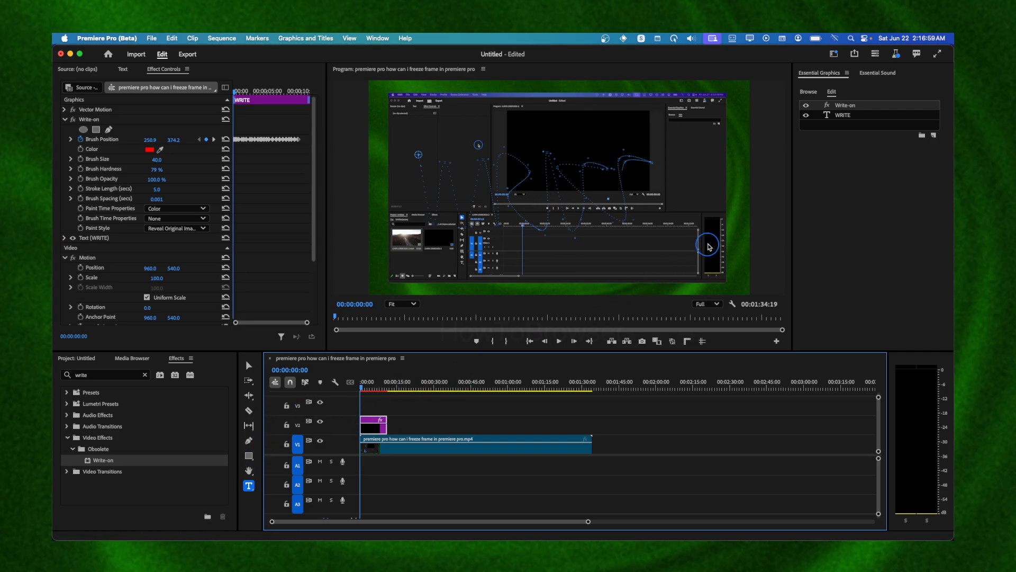
click(832, 120)
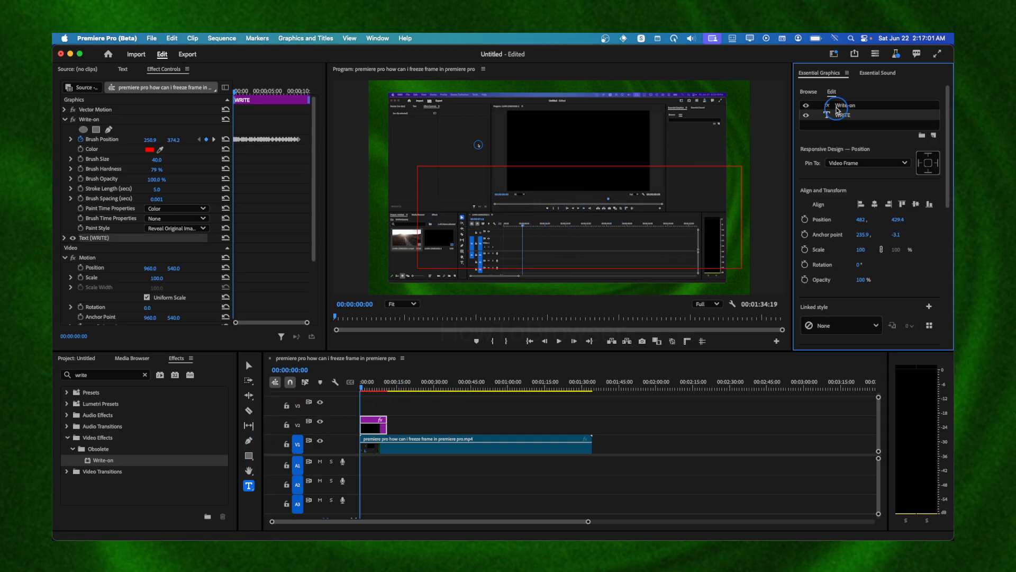
scroll(842, 208, down, 4)
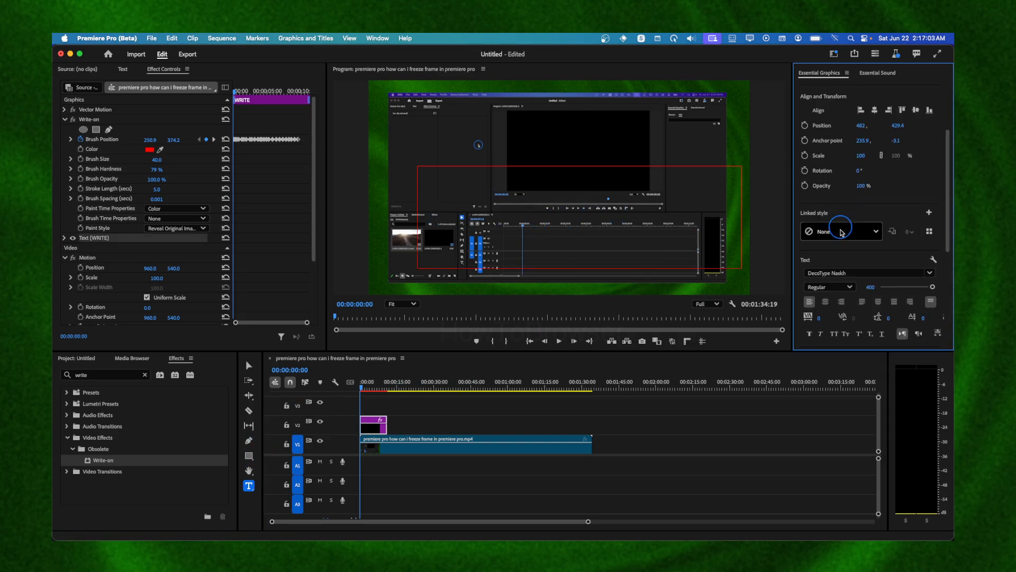
click(826, 272)
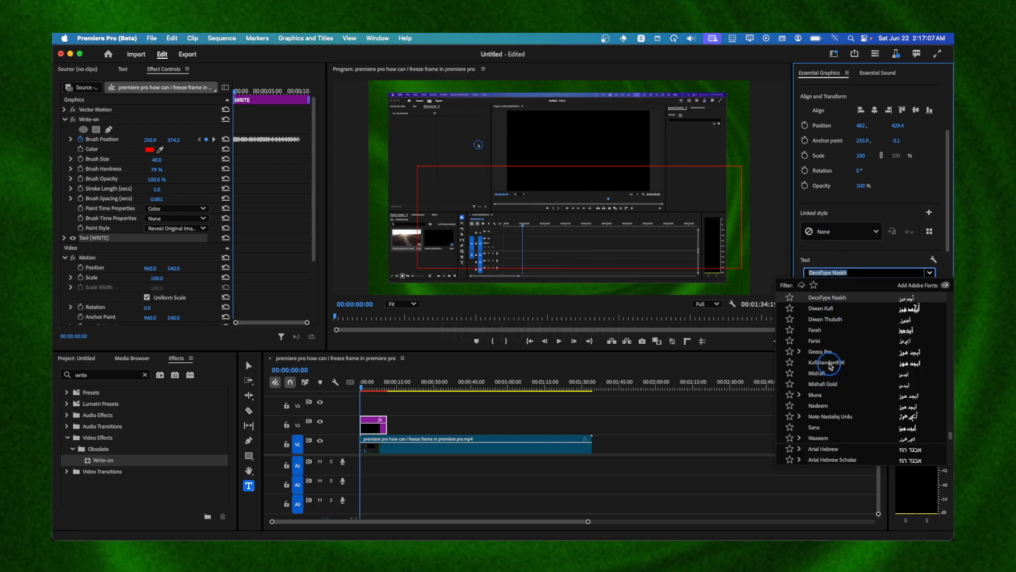
text(type)
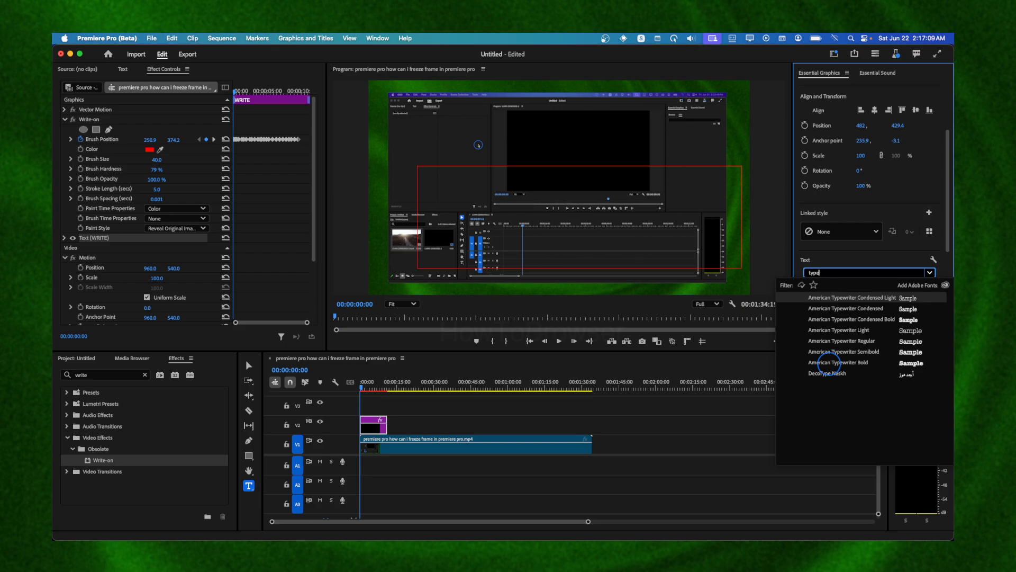
key(BackSpace)
key(BackSpace)
key(BackSpace)
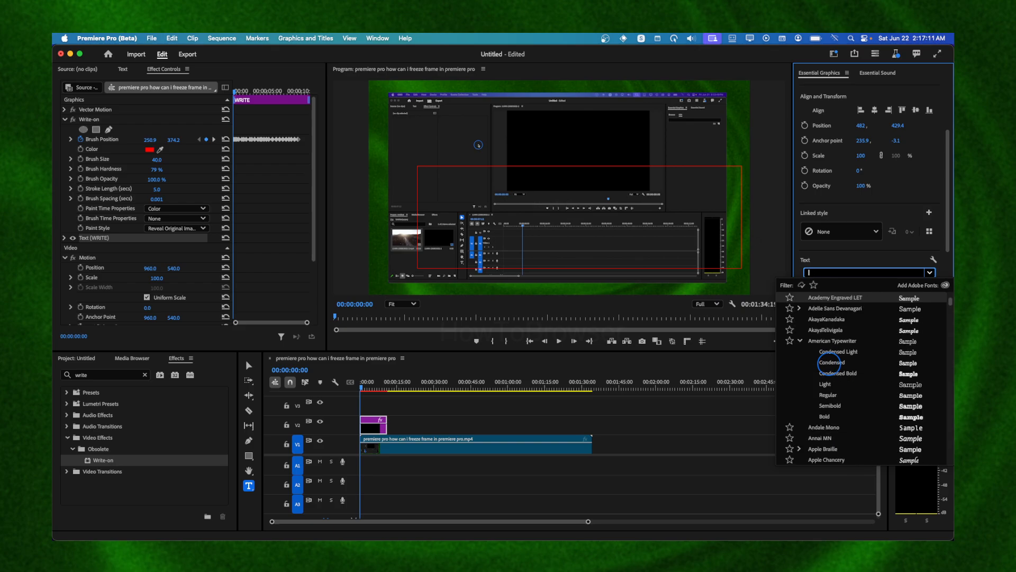
Search the fonts for "hand", apply Snell Roundhand Regular to the WRITE text, and preview the reveal around 00:00:04:00
text(hand)
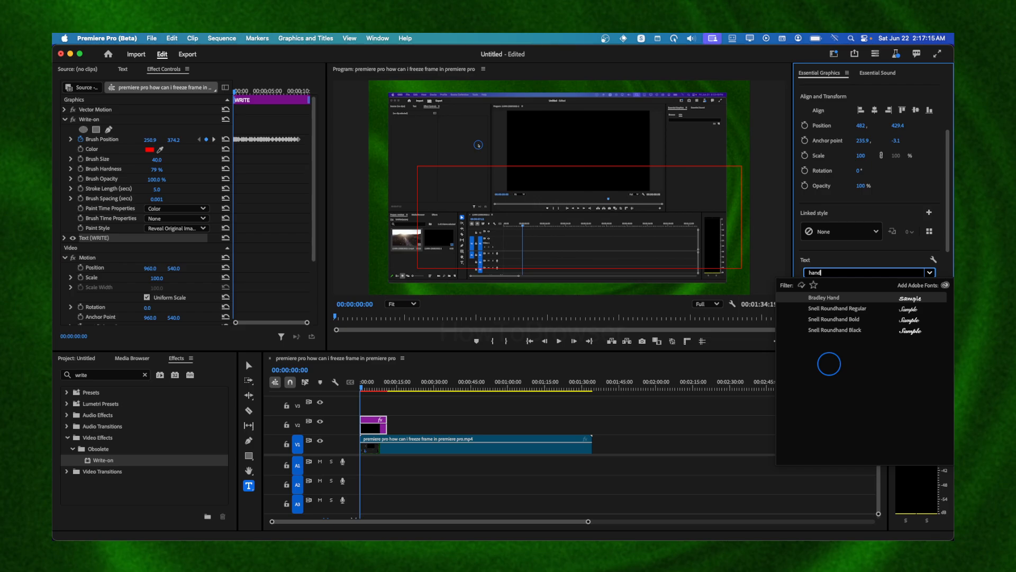
click(881, 310)
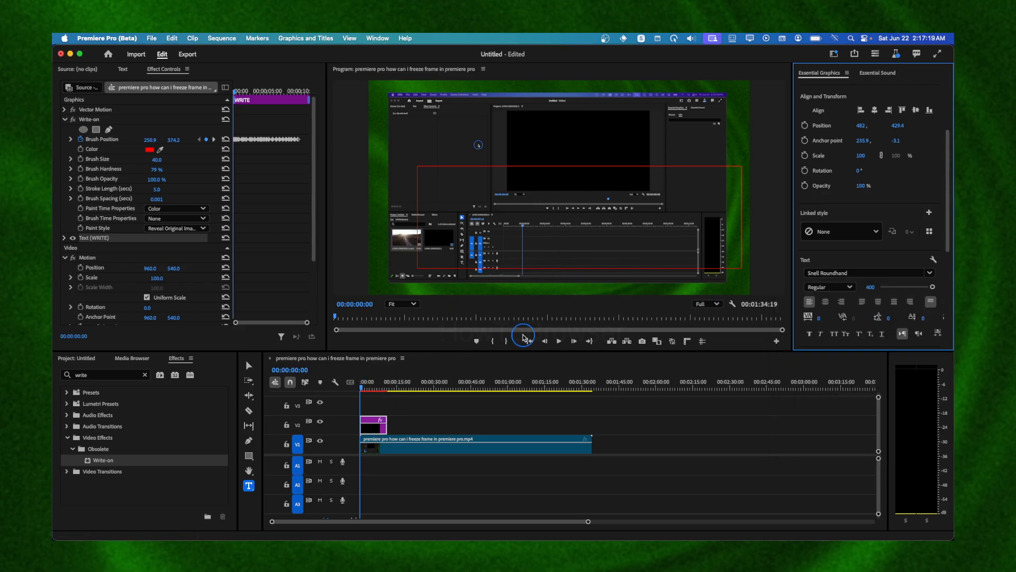
click(369, 383)
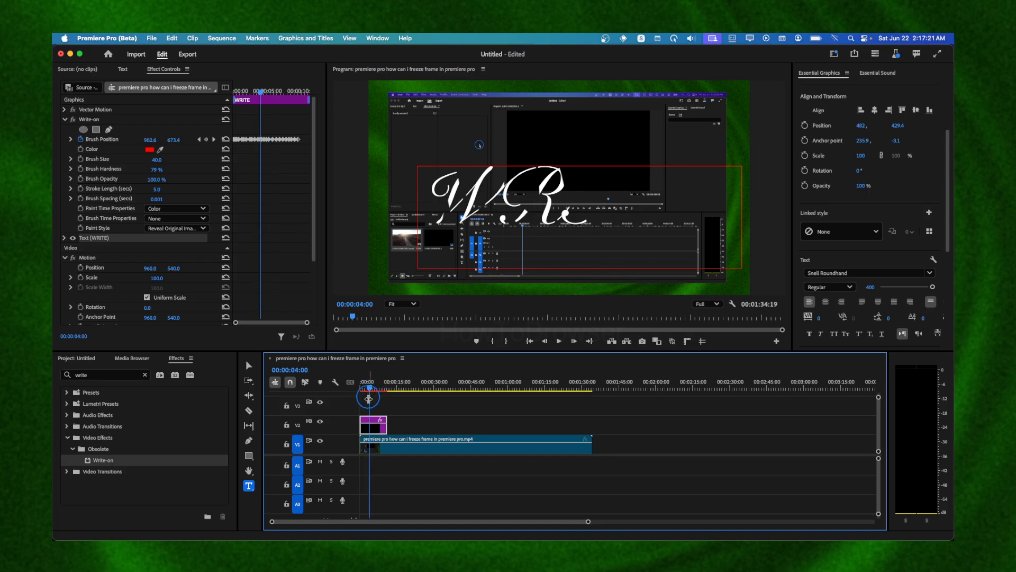
mouse_move(365, 383)
mouse_down()
mouse_move(389, 390)
mouse_move(368, 390)
mouse_up()
Change the WRITE text's Snell Roundhand style to Bold and preview the reveal at 00:00:04:00
click(875, 272)
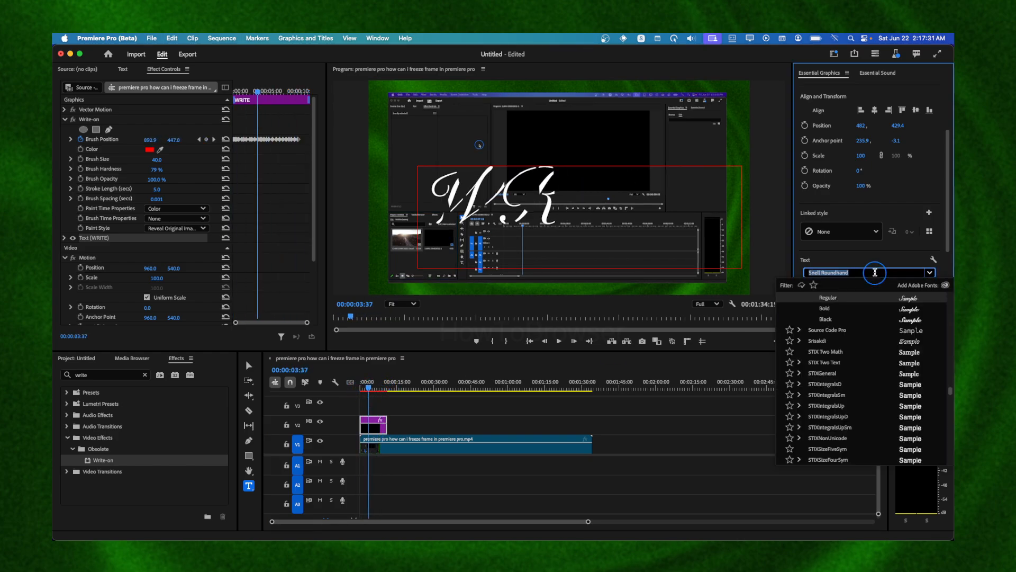
click(885, 308)
drag(382, 389, 370, 388)
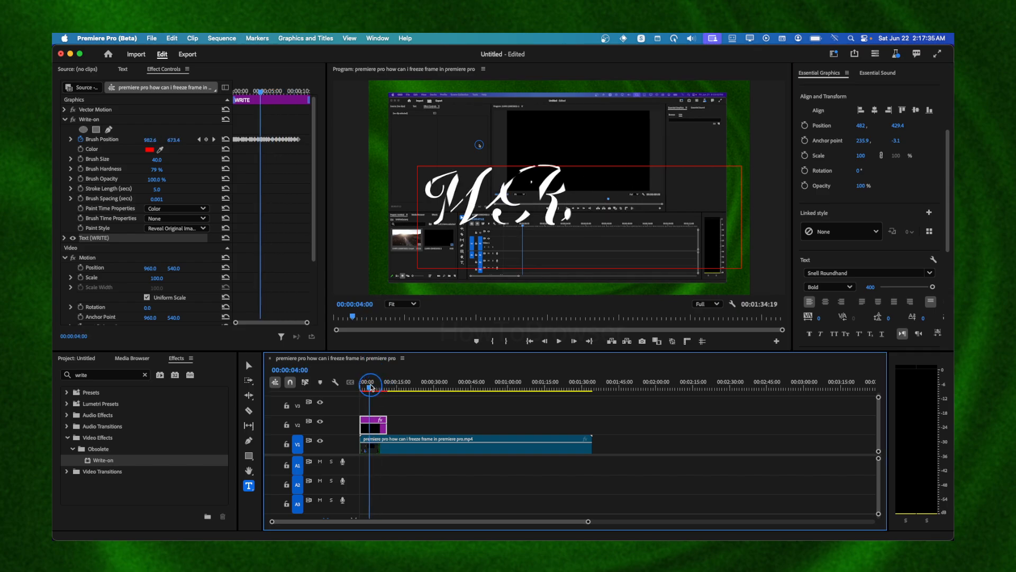